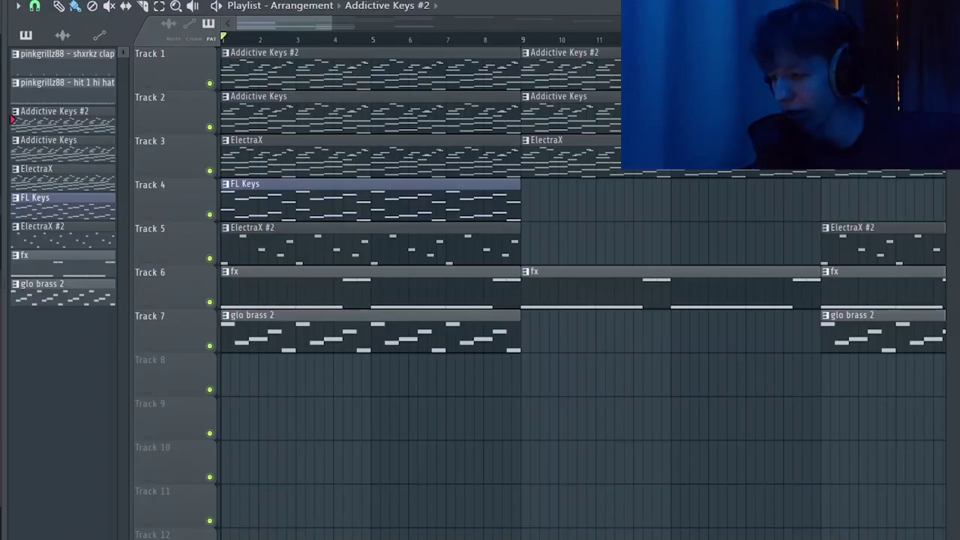
Step: Survey the arrangement, highlight the opening eight-bar section across all seven tracks, and play it from bar 1
scroll(555, 374, down, 4)
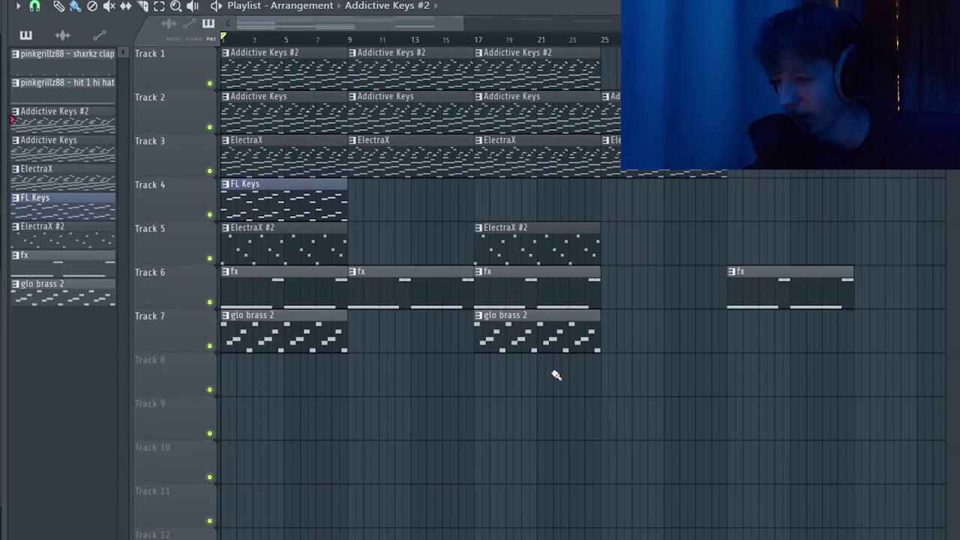
scroll(171, 132, up, 4)
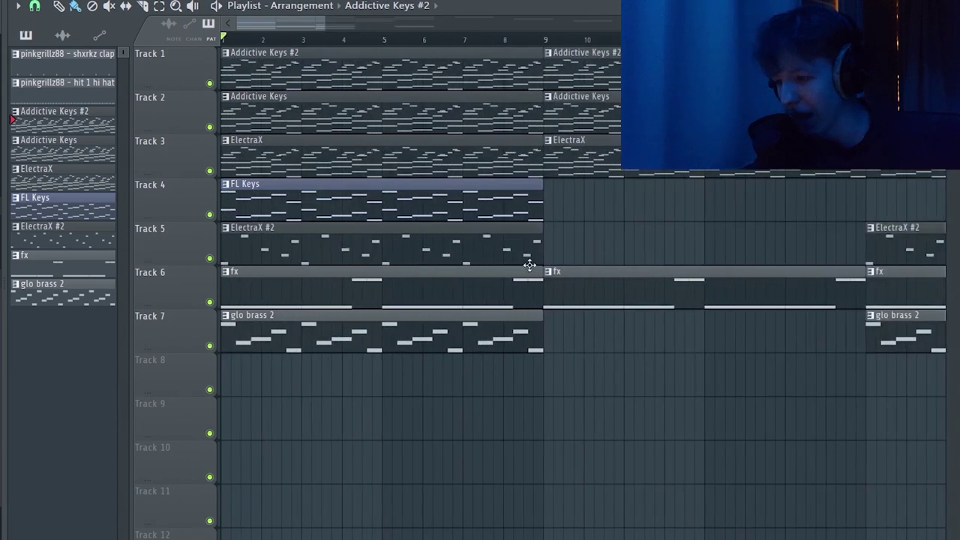
drag(413, 439, 369, 40)
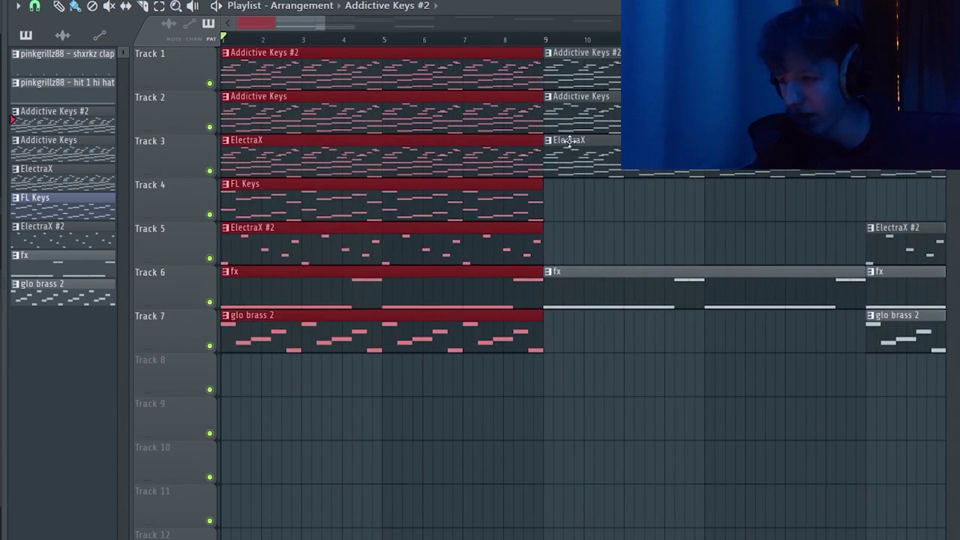
click(492, 388)
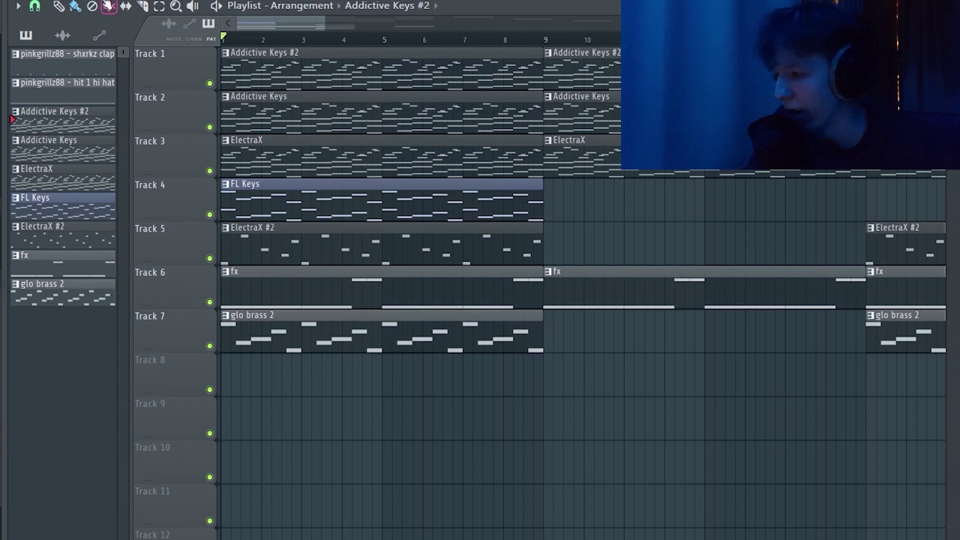
key(space)
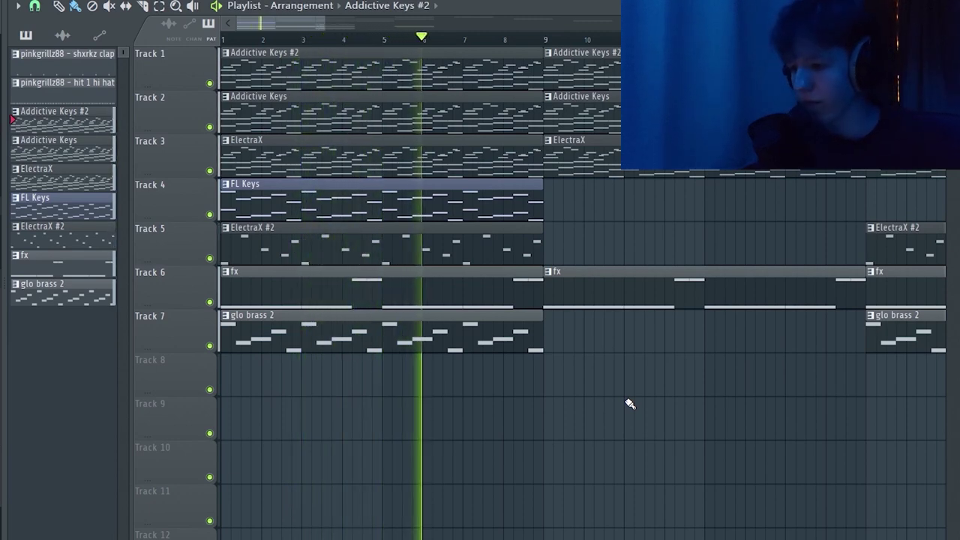
key(space)
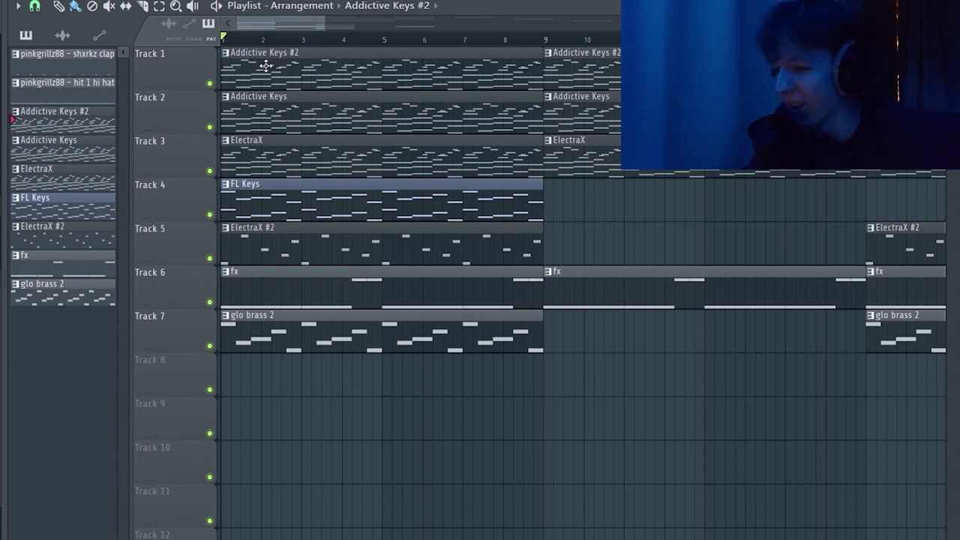
Step: Solo Track 1, show the notes of its Addictive Keys #2 pattern, and play the pattern
right_click(209, 83)
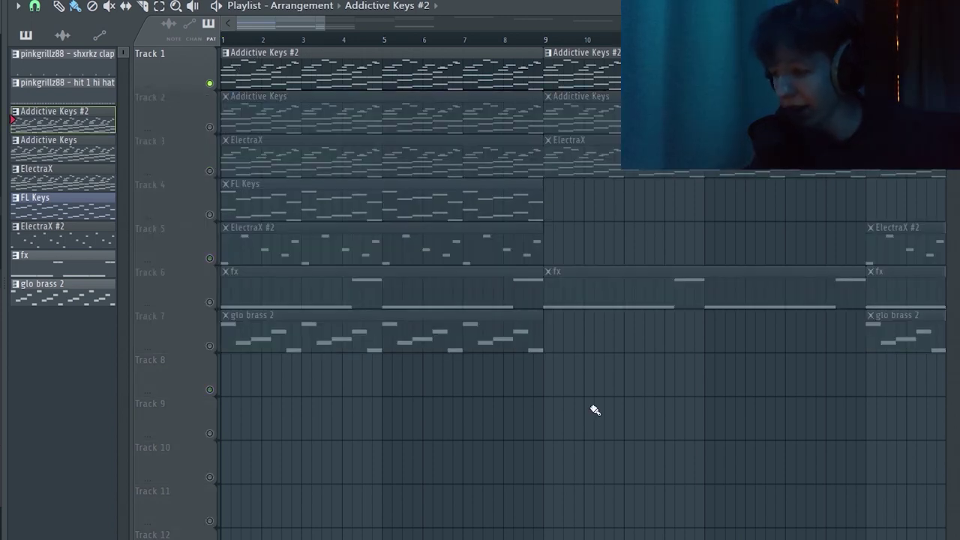
double_click(244, 57)
key(space)
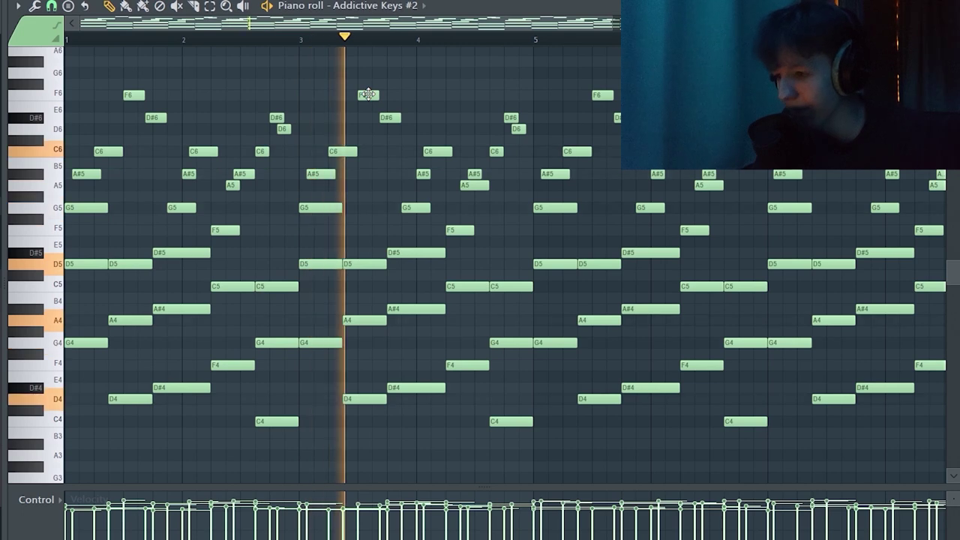
key(space)
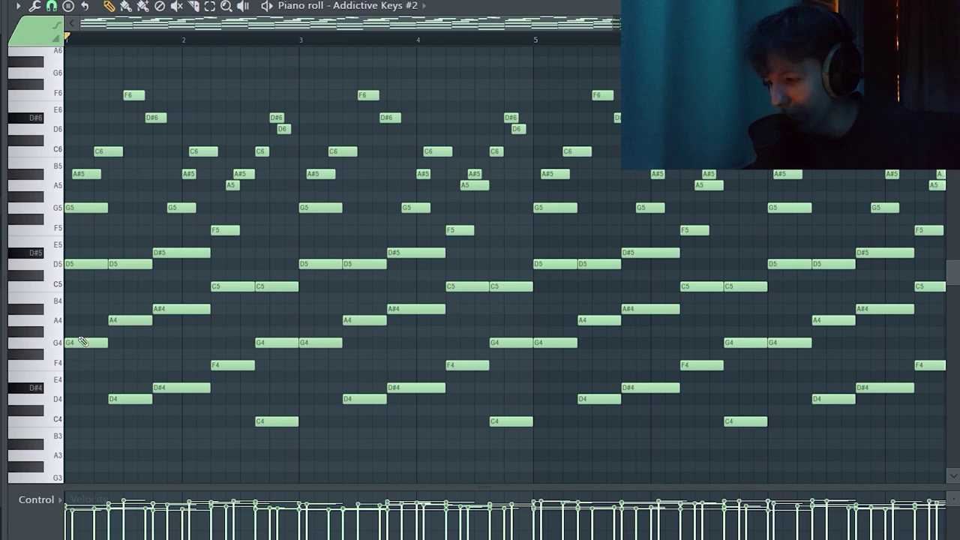
Step: Highlight the lowest notes G4, D4, D#4, F4 and C4 in the first two bars, then the high melody notes above them
ctrl+click(83, 341)
ctrl+click(137, 398)
ctrl+click(172, 387)
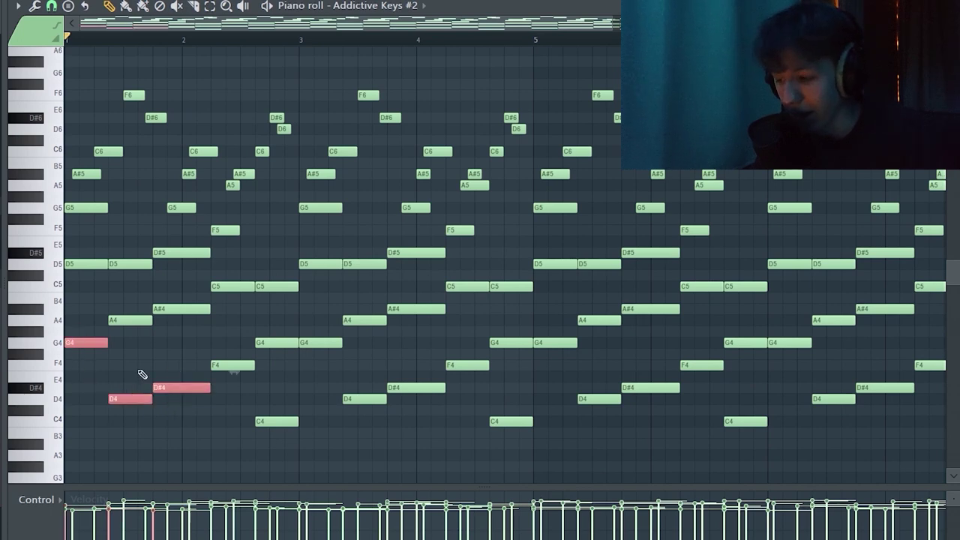
ctrl+click(235, 364)
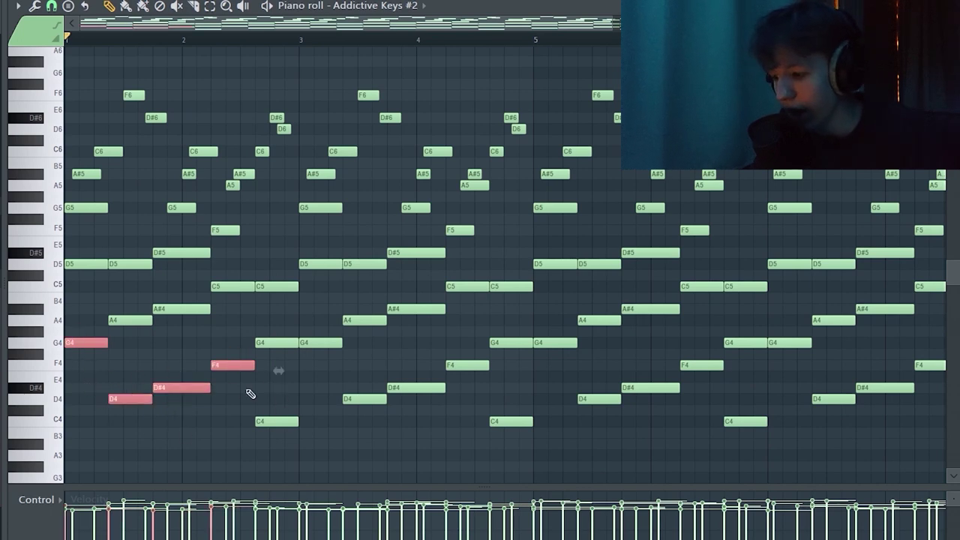
ctrl+click(275, 420)
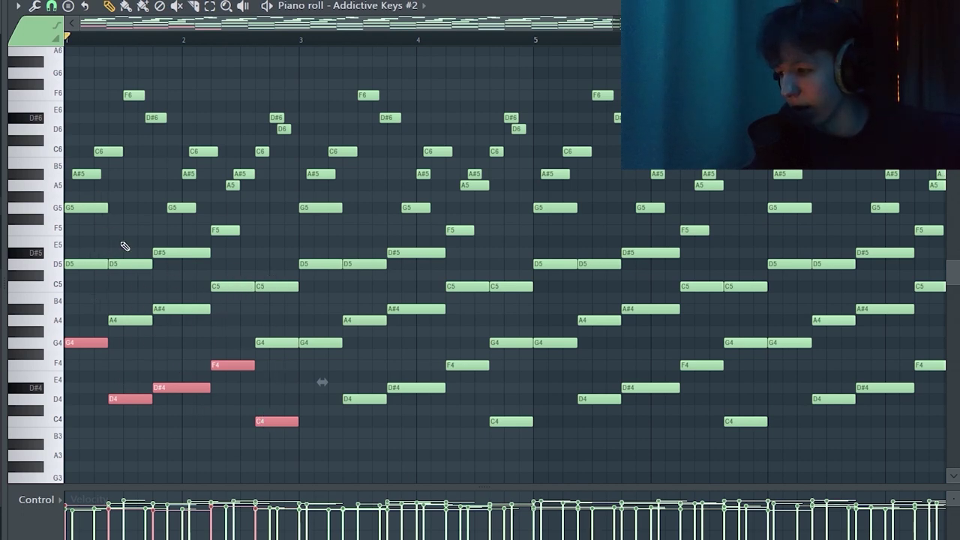
drag(288, 80, 71, 195)
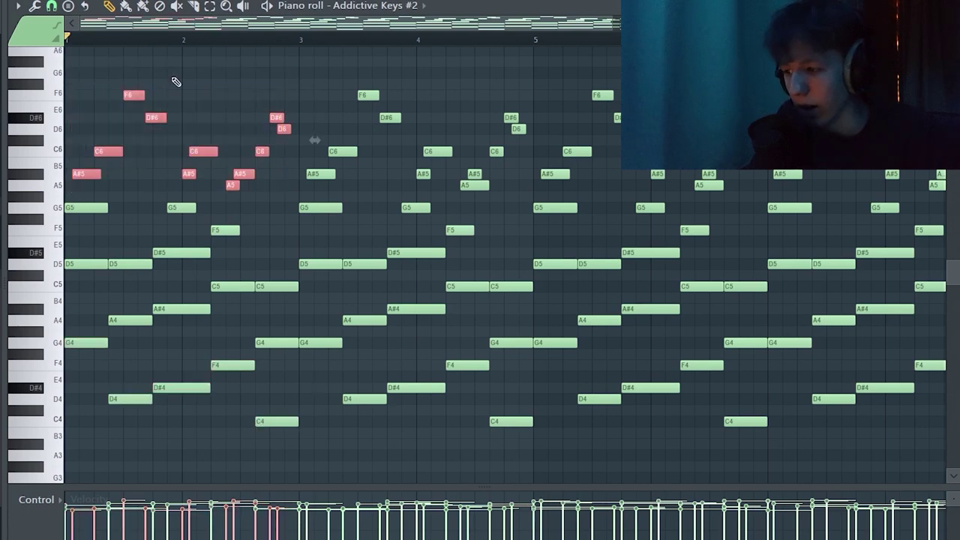
ctrl+click(247, 126)
scroll(448, 324, down, 3)
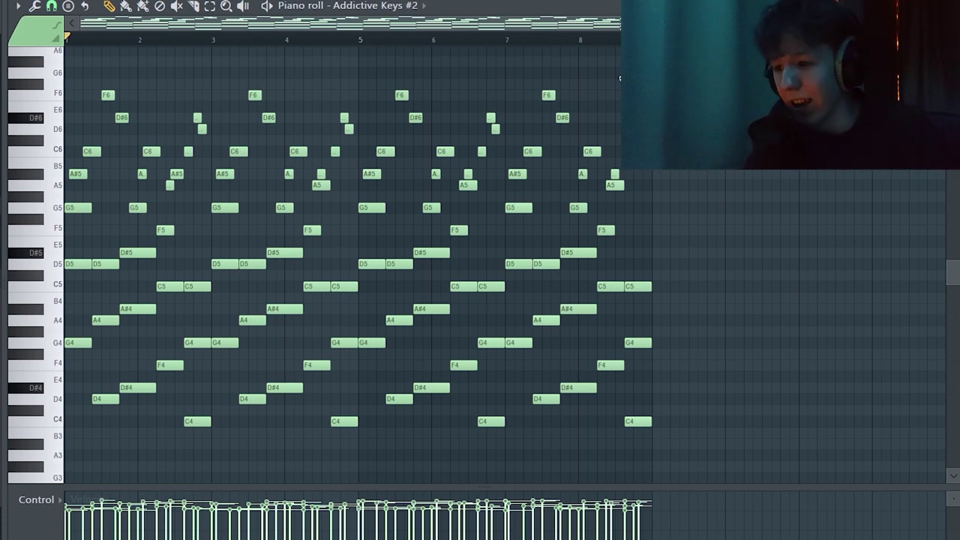
Step: Show the notes of the Addictive Keys pattern on Track 2 and play the pattern
key(F5)
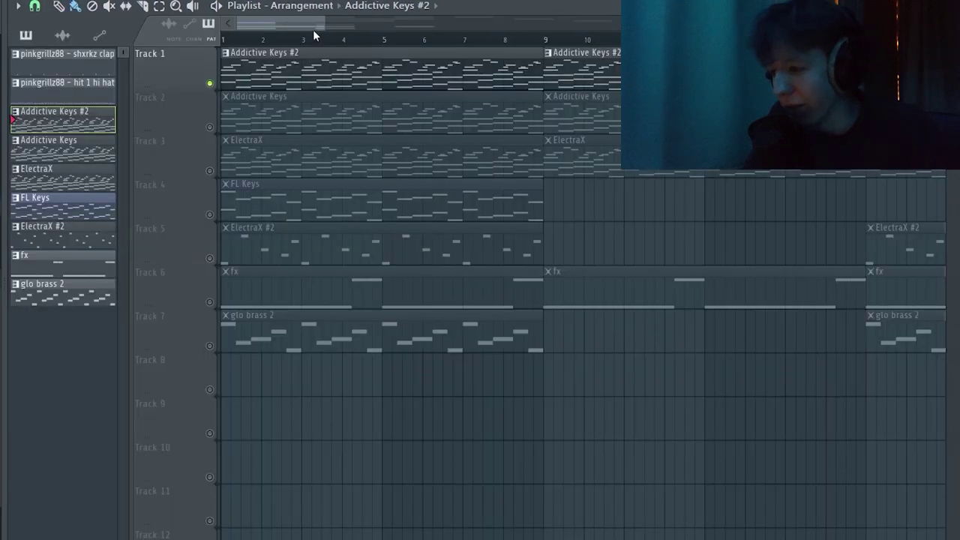
double_click(385, 132)
scroll(576, 256, down, 3)
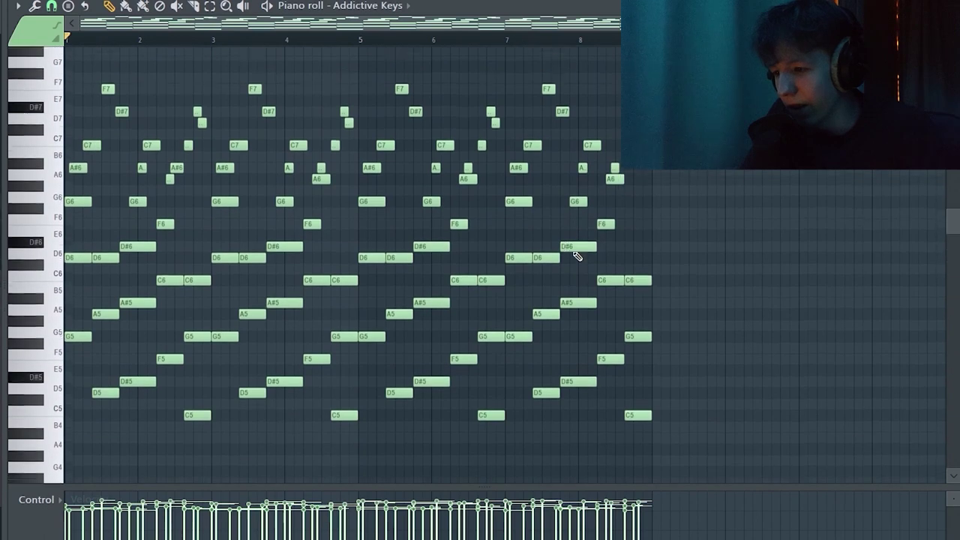
key(space)
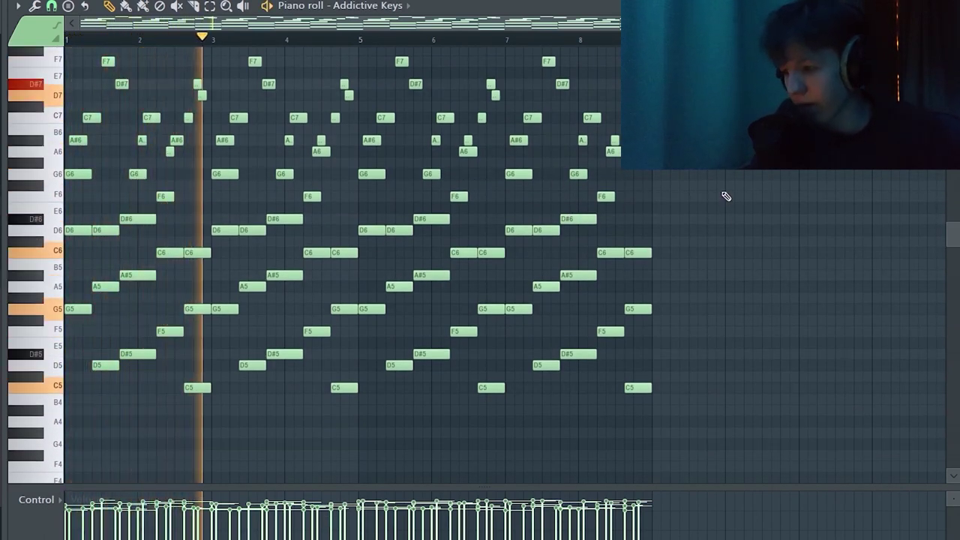
key(space)
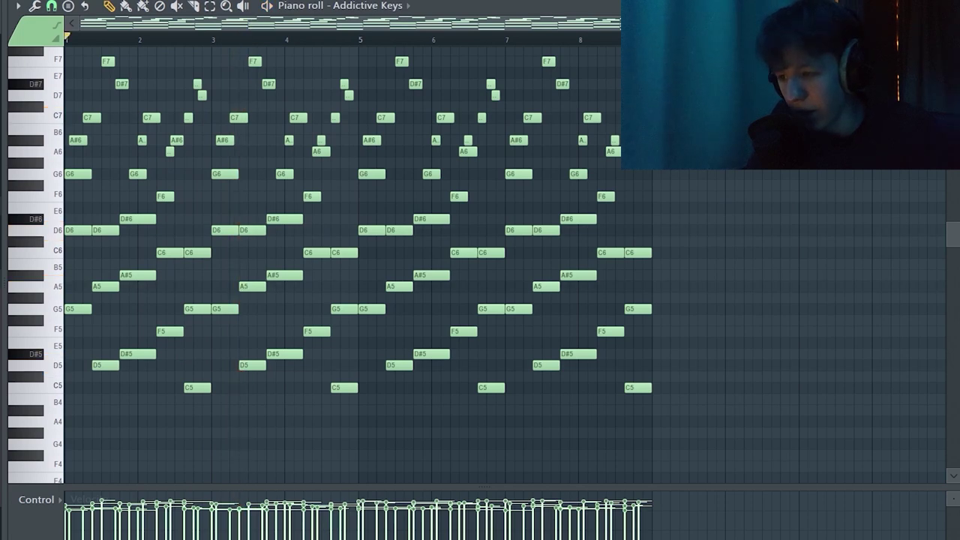
Step: Unmute Track 2, recheck the Addictive Keys pattern, and play Tracks 1 and 2 together in the arrangement
key(F5)
click(209, 82)
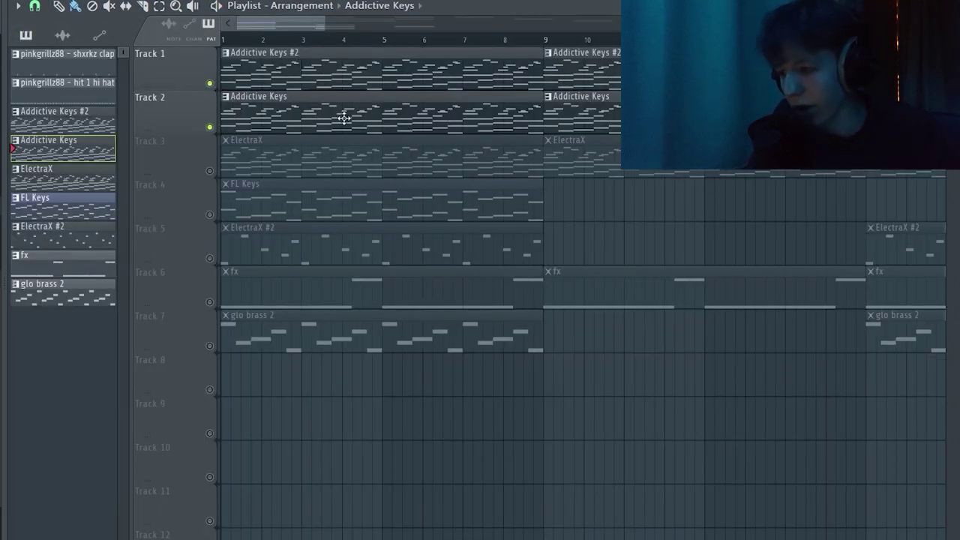
double_click(431, 124)
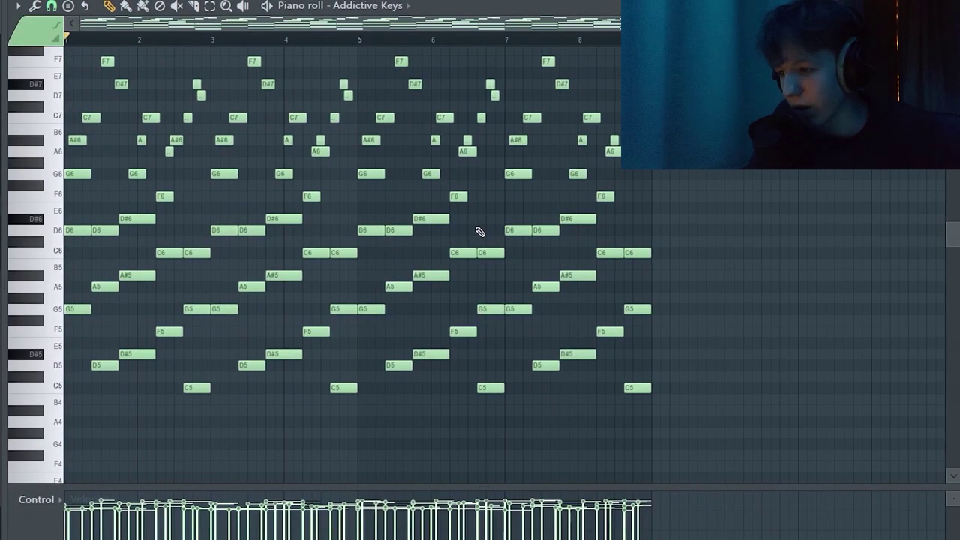
key(space)
scroll(480, 232, down, 1)
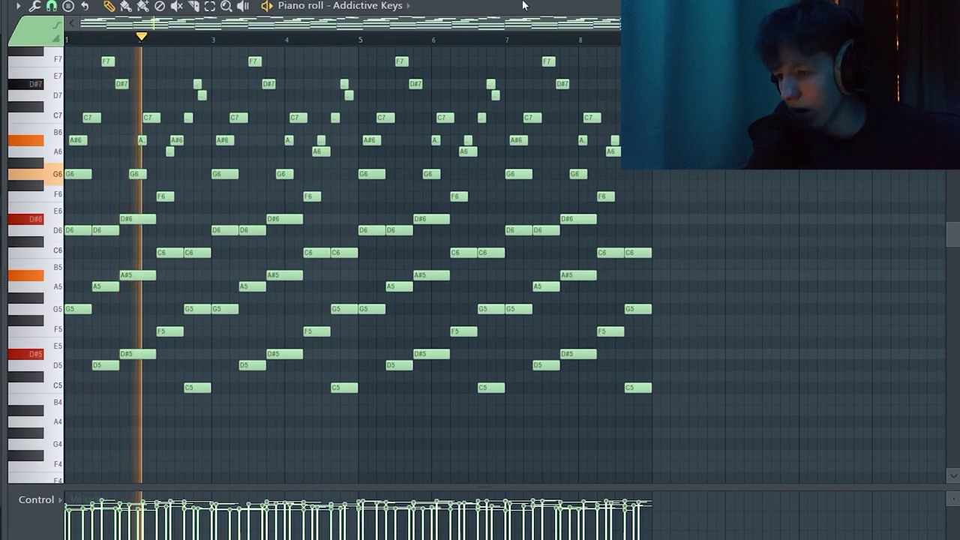
key(F5)
key(space)
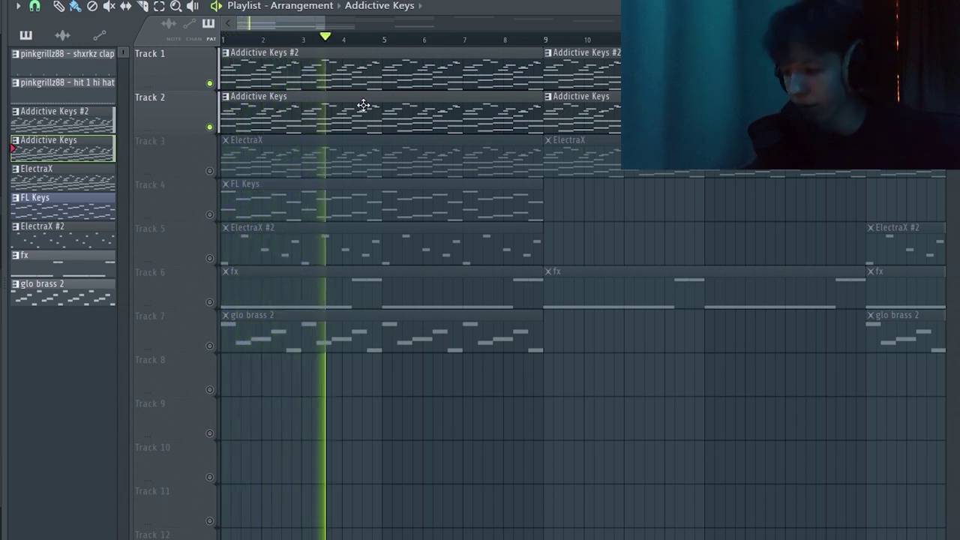
key(space)
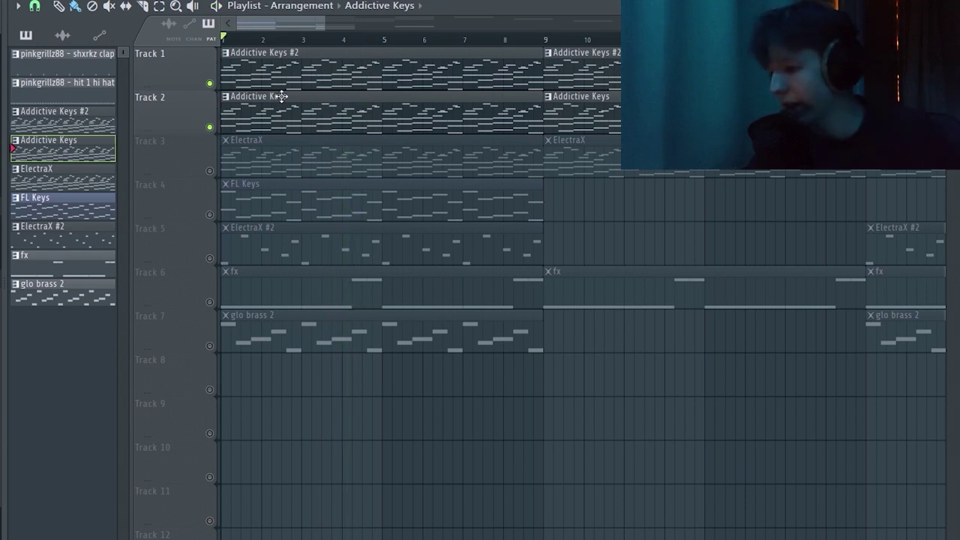
Step: Unmute Track 3, show the notes of its ElectraX pattern, and open the ElectraX instrument channel
click(210, 172)
click(349, 156)
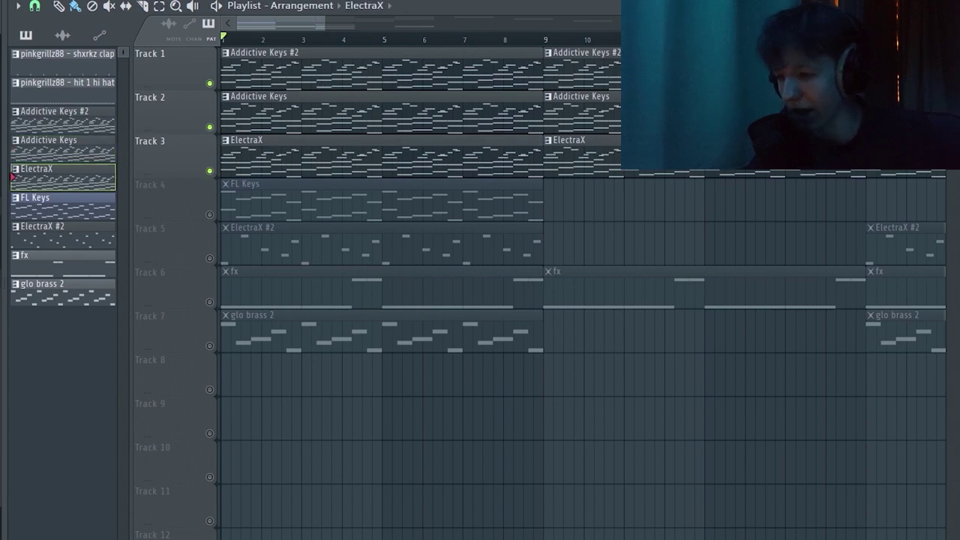
double_click(307, 164)
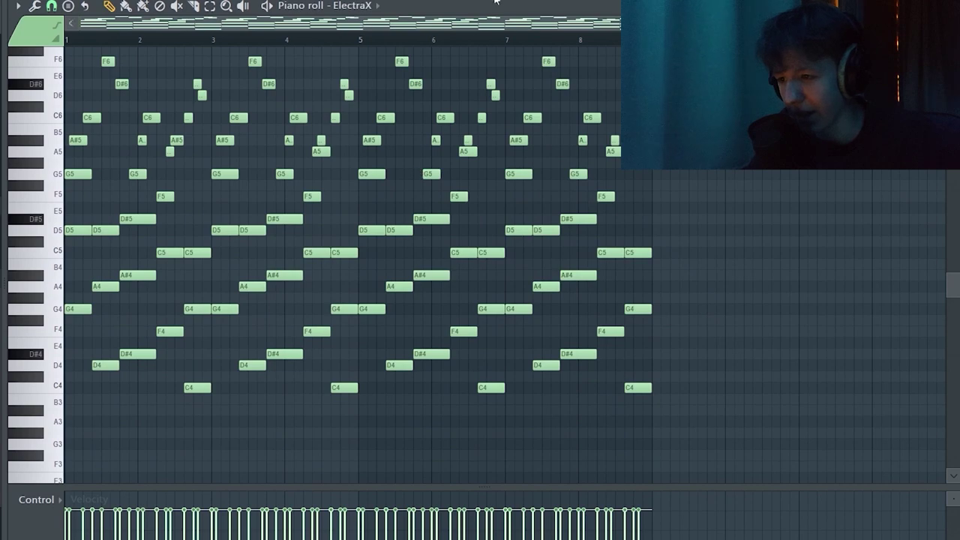
key(F5)
key(F6)
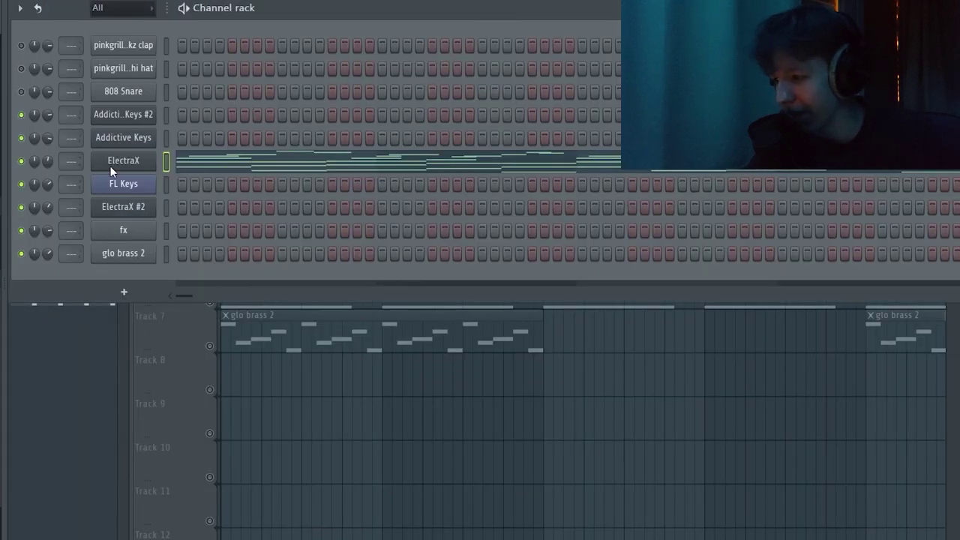
click(110, 164)
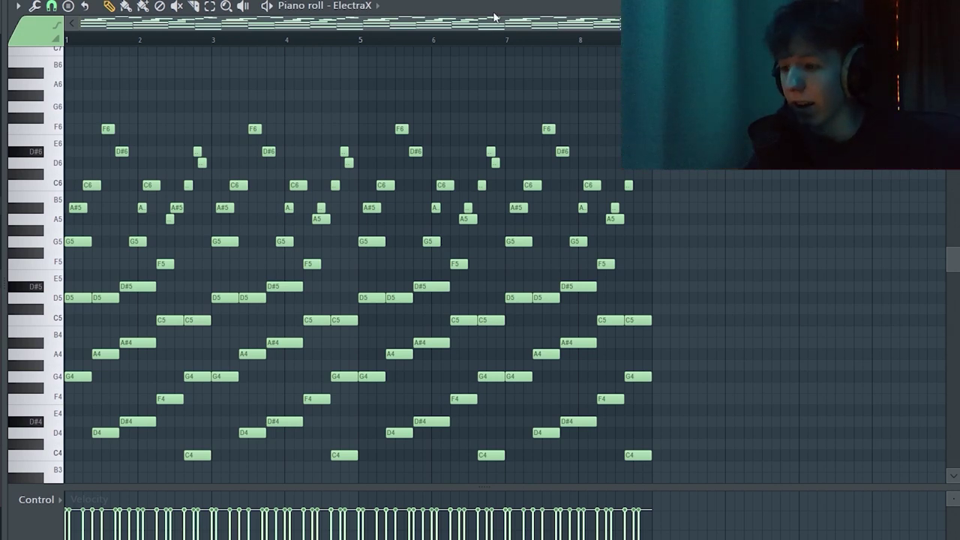
Step: Play the first three tracks together while viewing the ElectraX pattern's notes
scroll(482, 264, down, 1)
key(space)
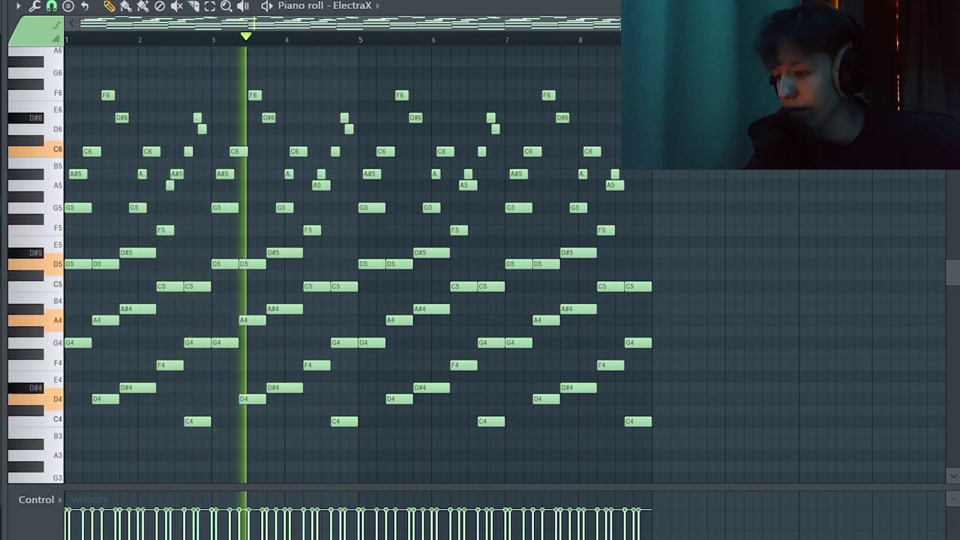
key(space)
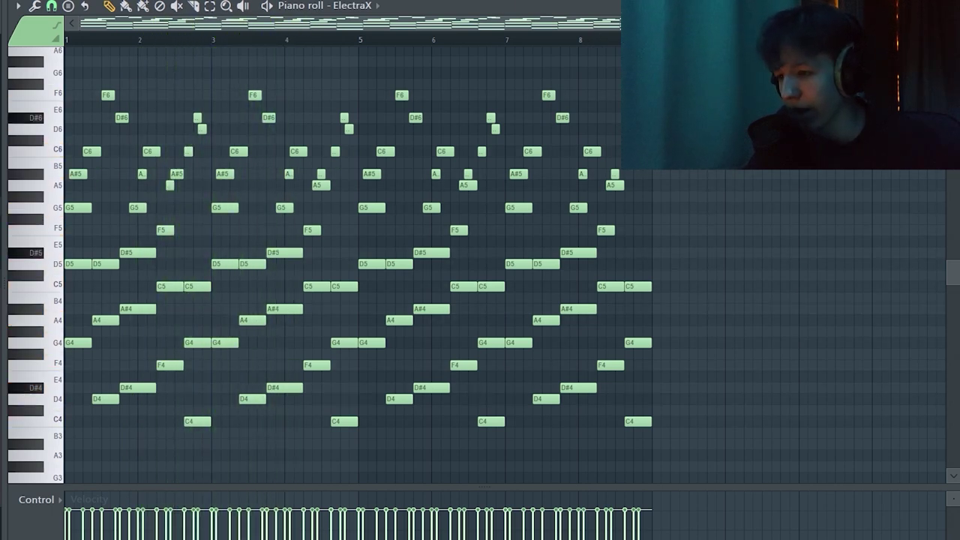
Step: Unmute Track 4 and play the arrangement while viewing both octaves of the FL Keys bass notes
key(F5)
click(209, 215)
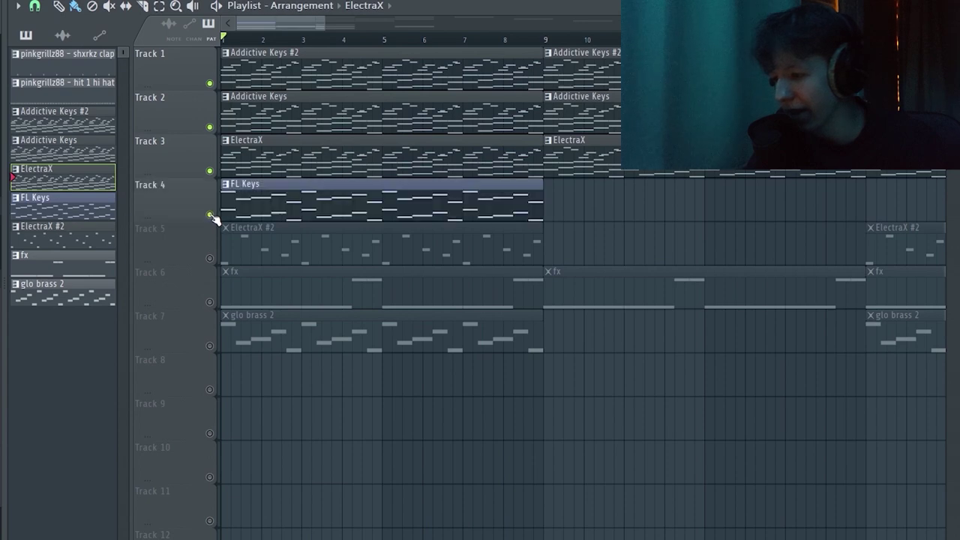
double_click(326, 188)
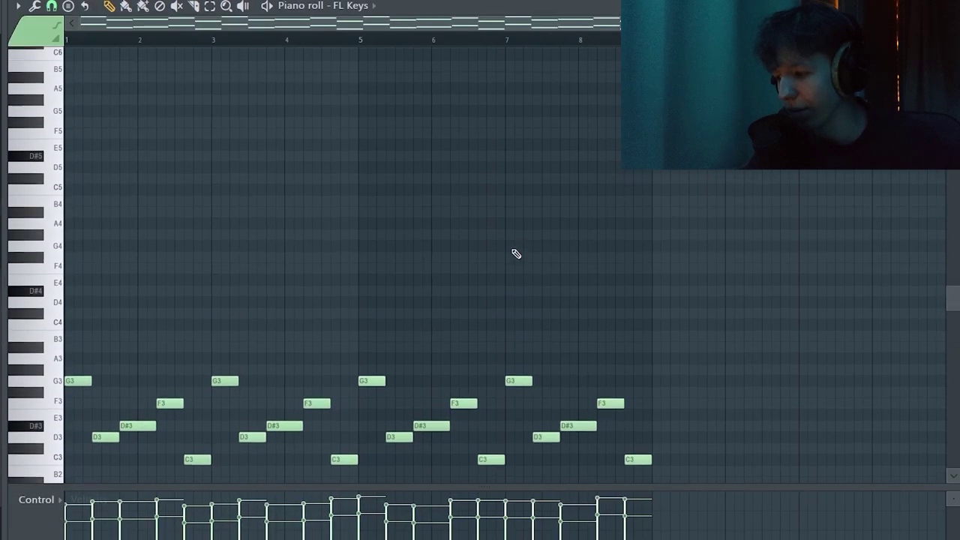
key(space)
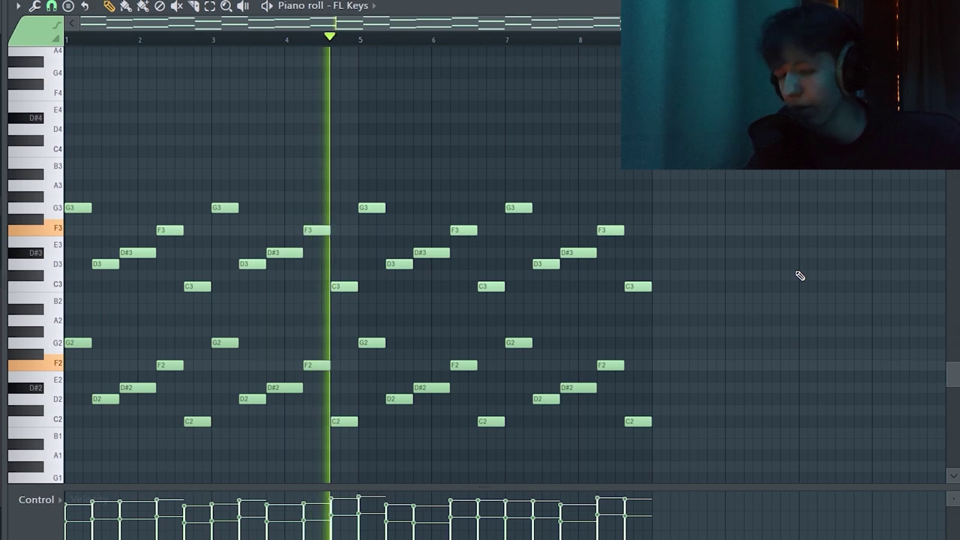
key(space)
scroll(590, 197, down, 3)
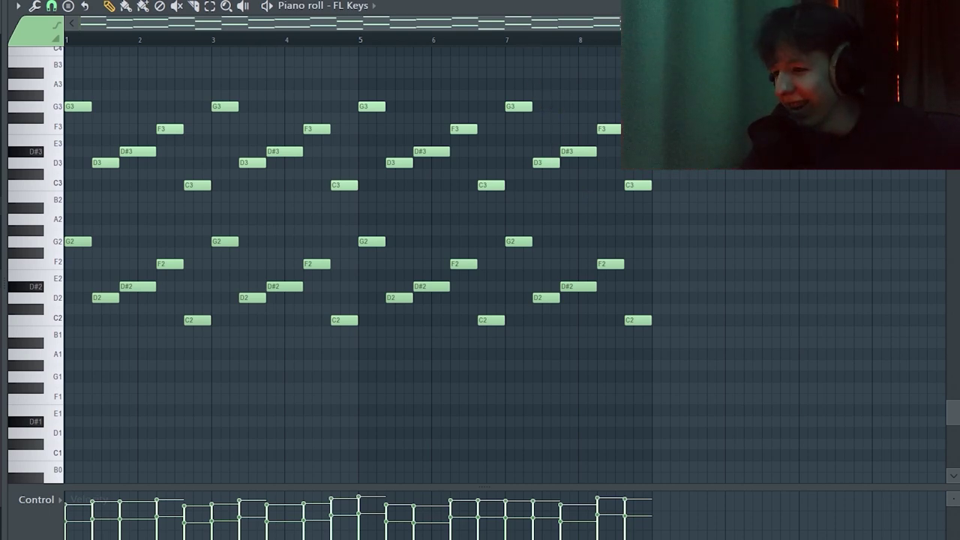
Step: Unmute Track 5, show the notes of its ElectraX #2 pattern, and play the first five tracks together
key(F5)
click(211, 260)
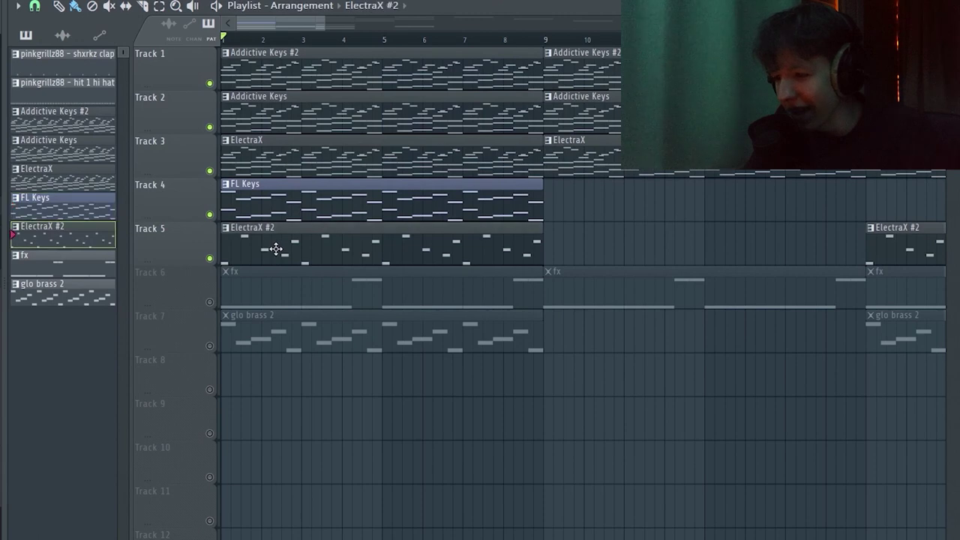
key(F6)
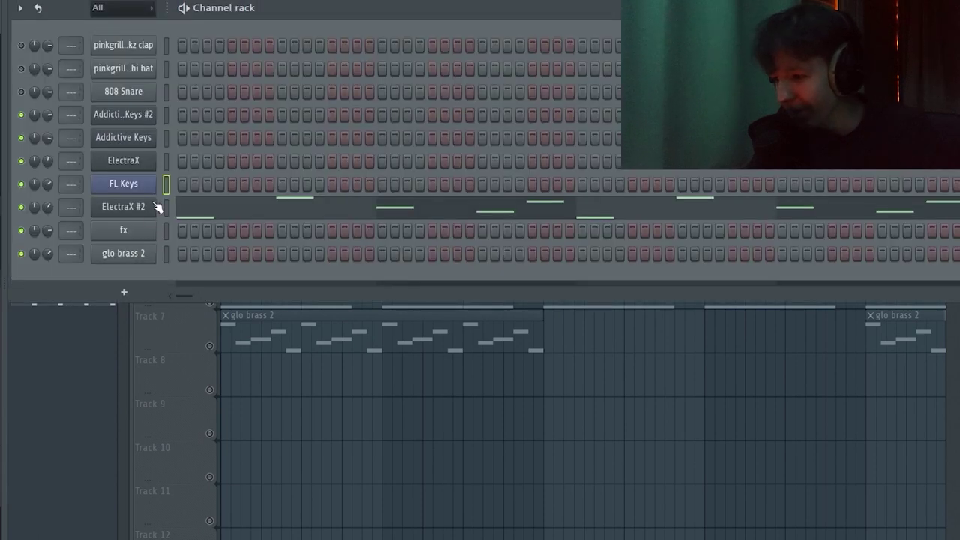
key(space)
click(183, 214)
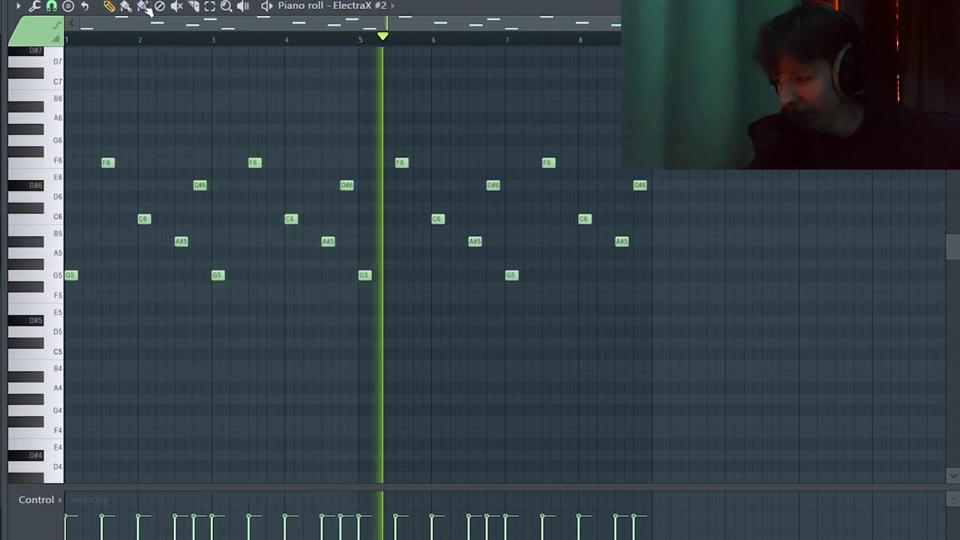
key(space)
key(space)
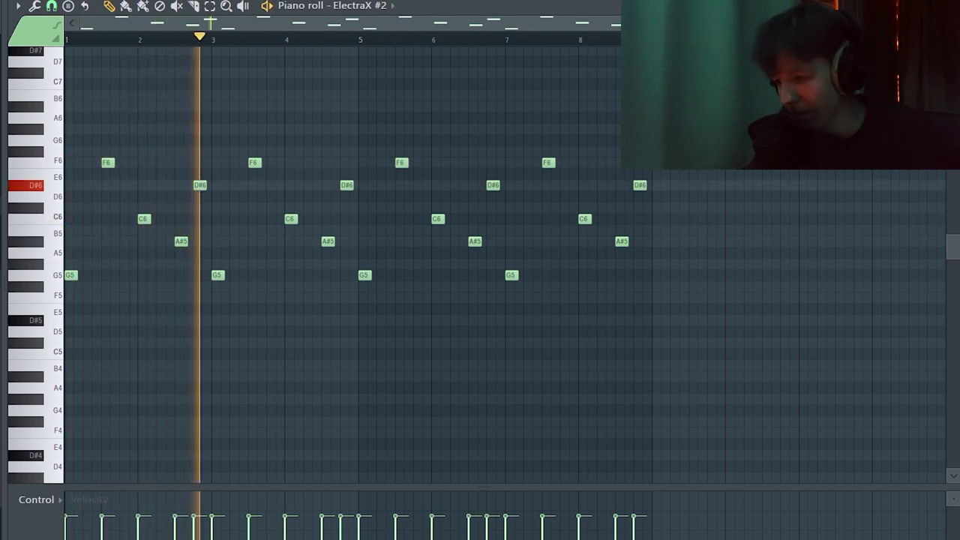
key(space)
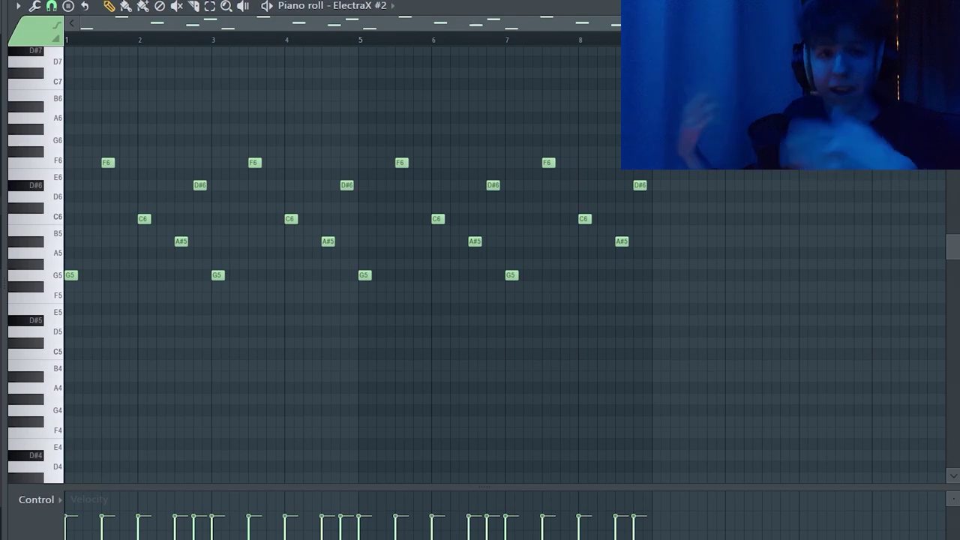
Step: Unmute Track 6 and play the arrangement while viewing the notes of its fx pattern
key(F5)
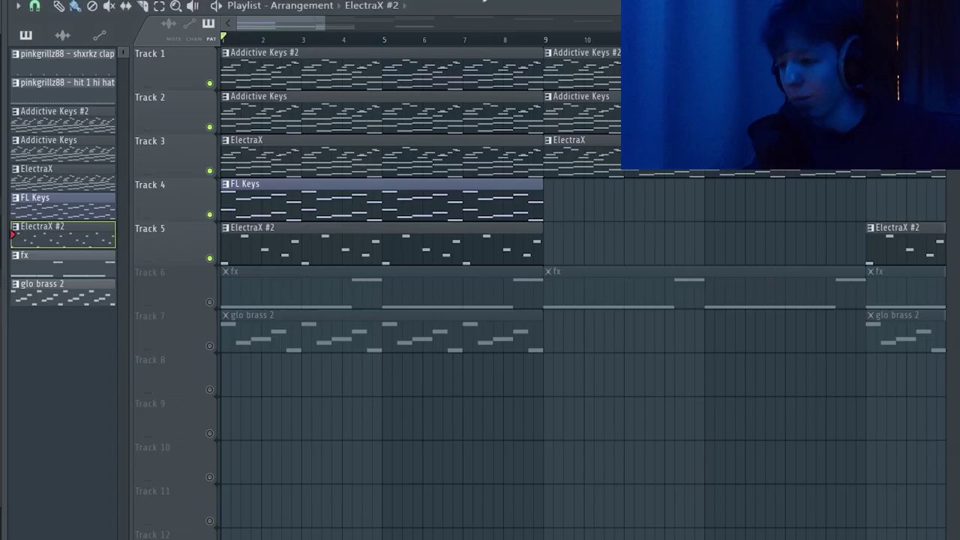
double_click(337, 279)
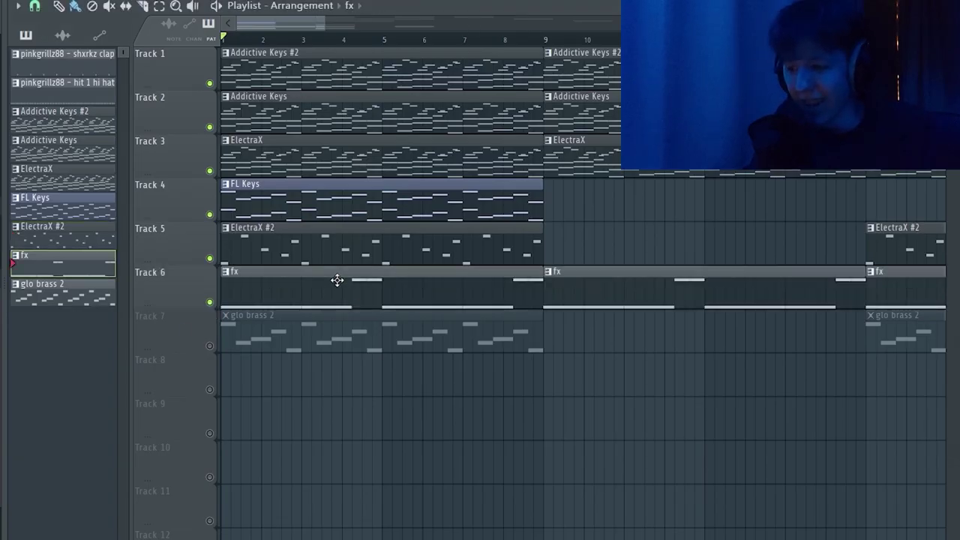
key(space)
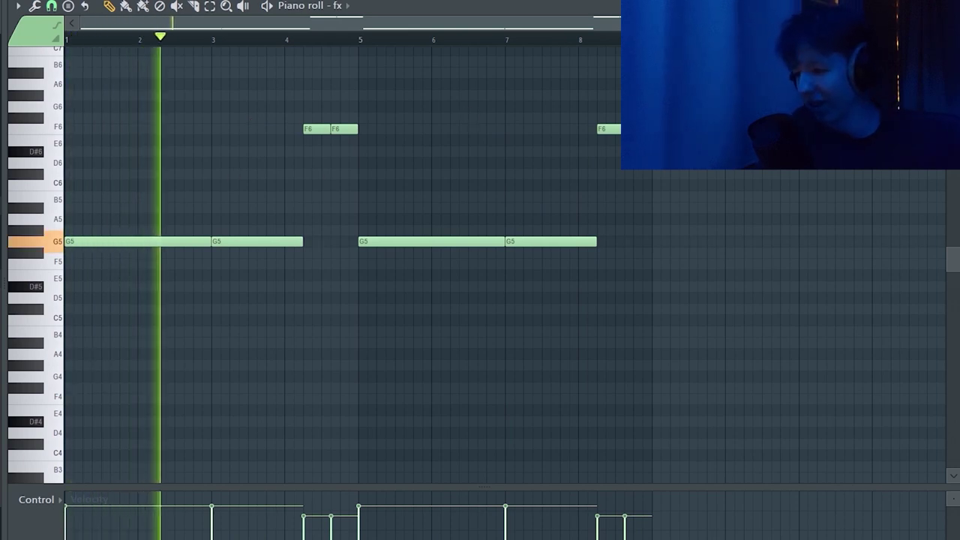
key(space)
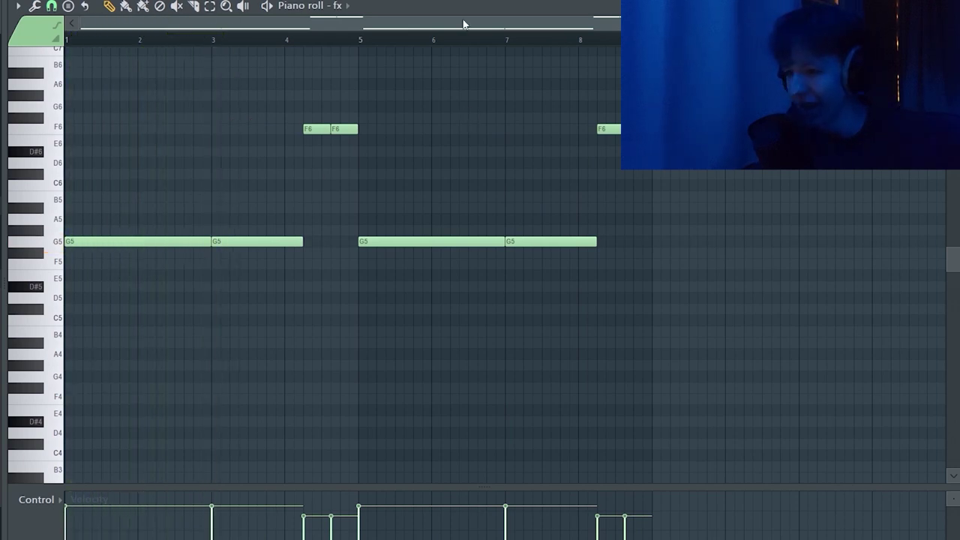
Step: Unmute Track 7 and play all seven melody tracks while viewing the glo brass 2 pattern's notes
key(F5)
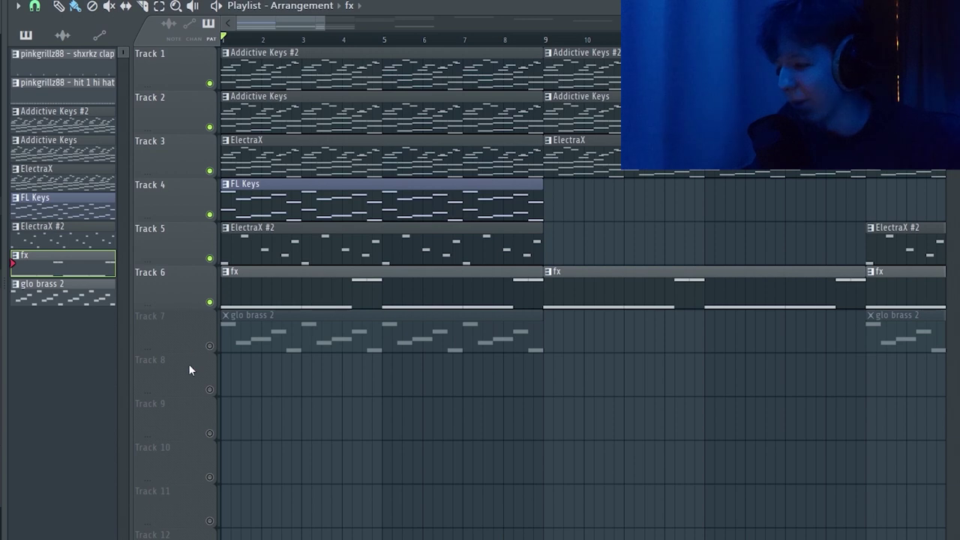
click(209, 345)
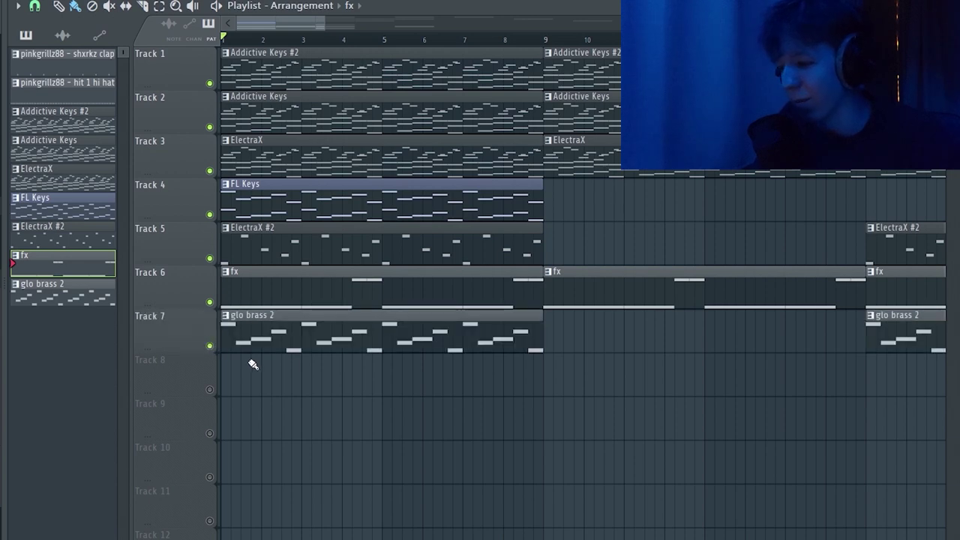
double_click(298, 339)
scroll(238, 275, down, 3)
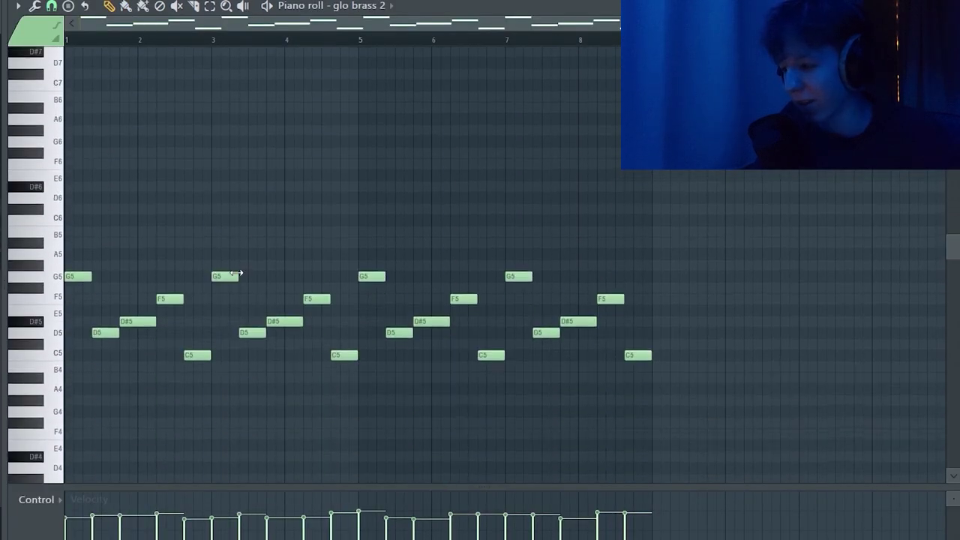
scroll(251, 267, up, 4)
scroll(337, 205, down, 2)
key(space)
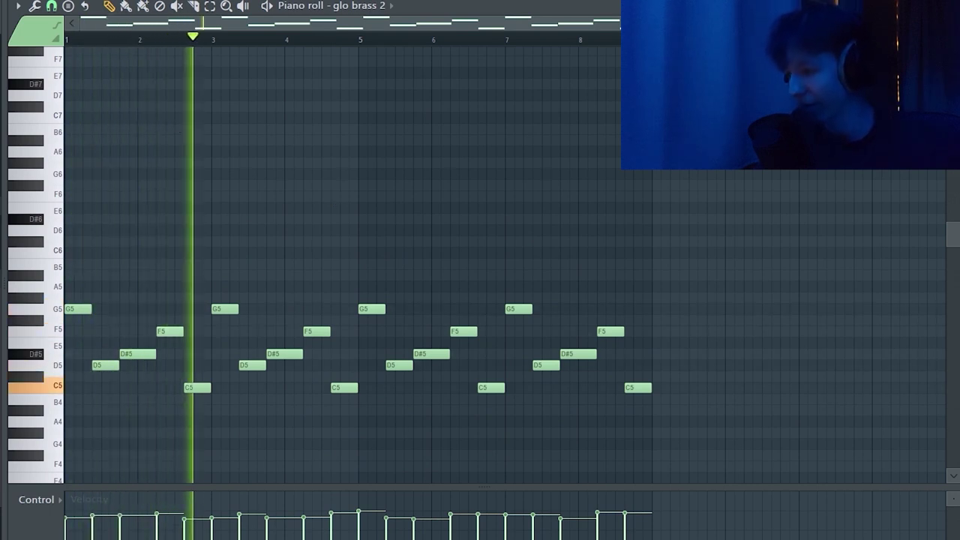
key(l)
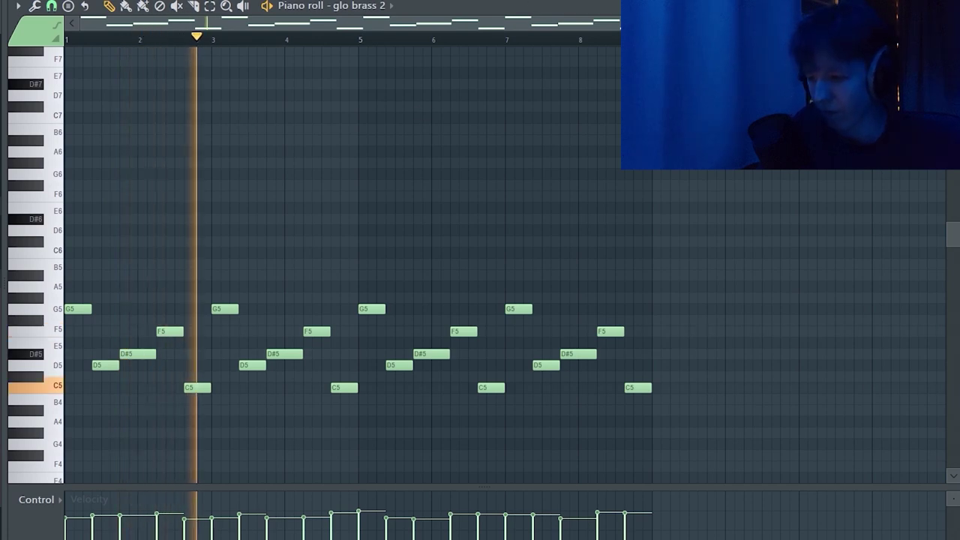
key(space)
Step: Recheck the glo brass 2 notes and review how the melody patterns are laid out across the arrangement
key(F5)
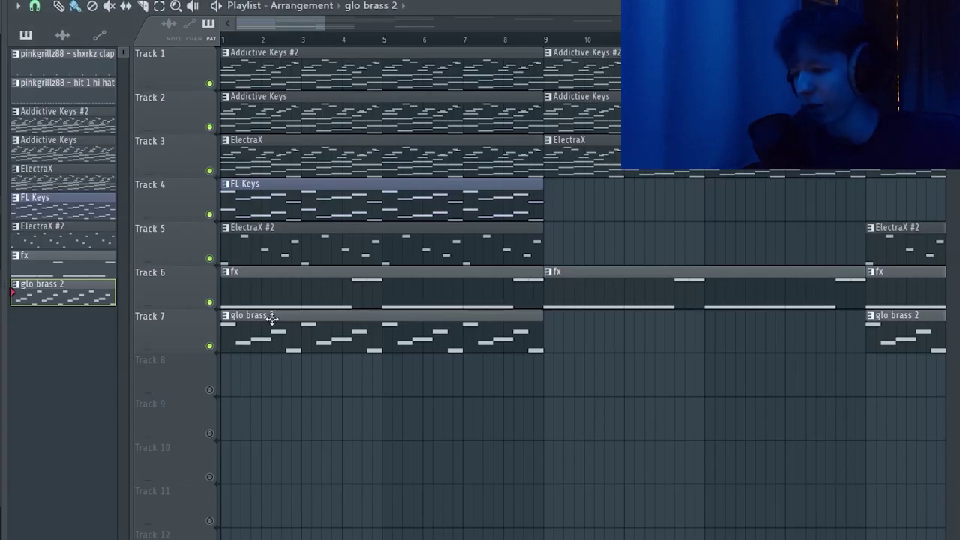
double_click(271, 318)
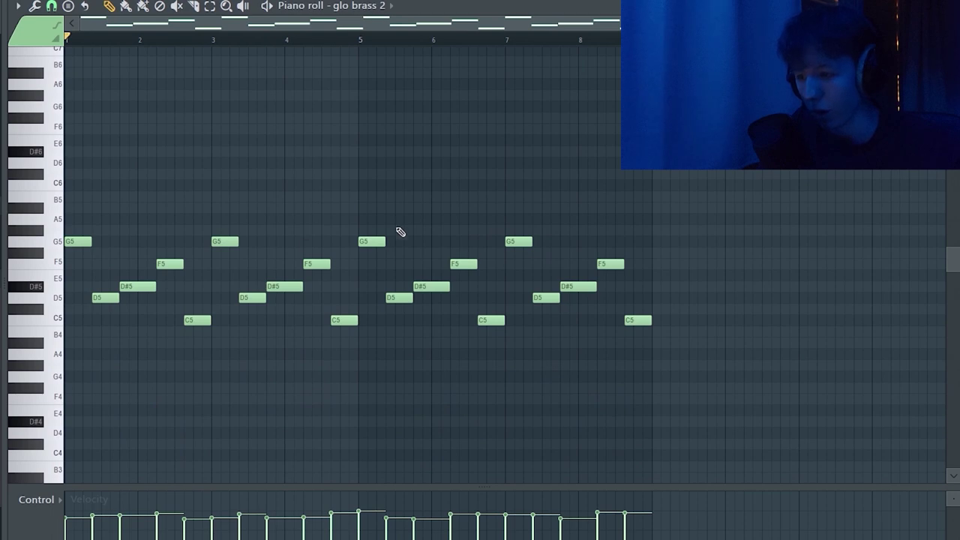
key(F5)
scroll(487, 286, down, 4)
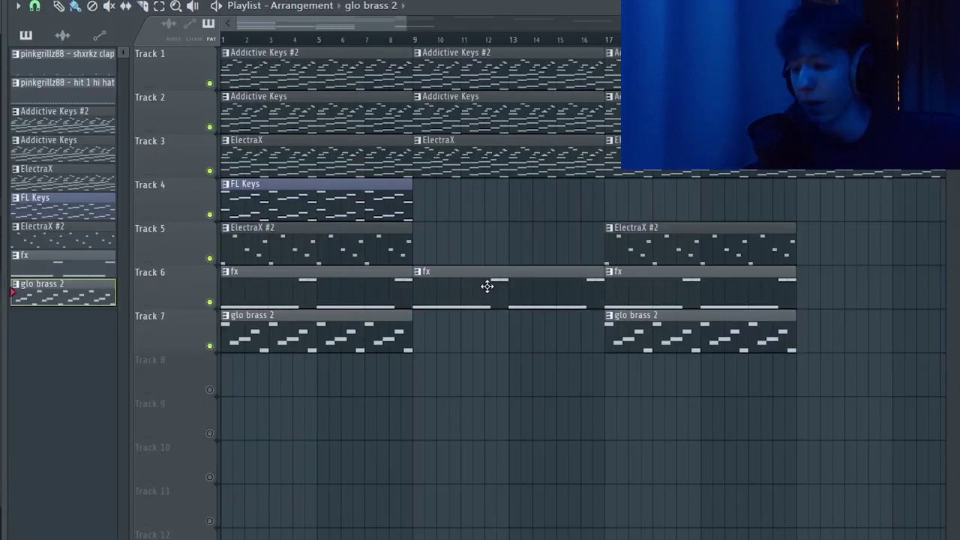
drag(636, 395, 546, 492)
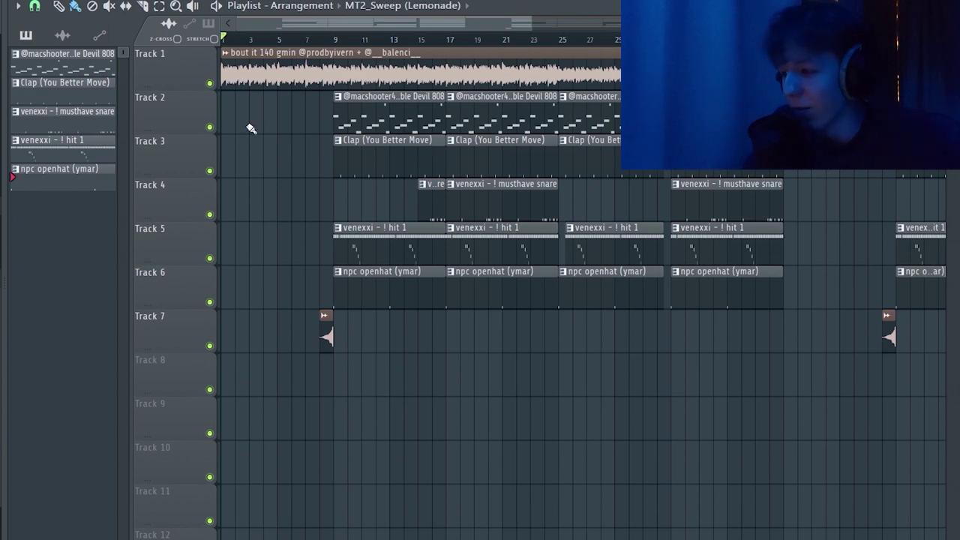
Step: Highlight the first melody audio clip on Track 1 of the drum arrangement, then clear the selection
ctrl+click(246, 53)
scroll(282, 139, down, 2)
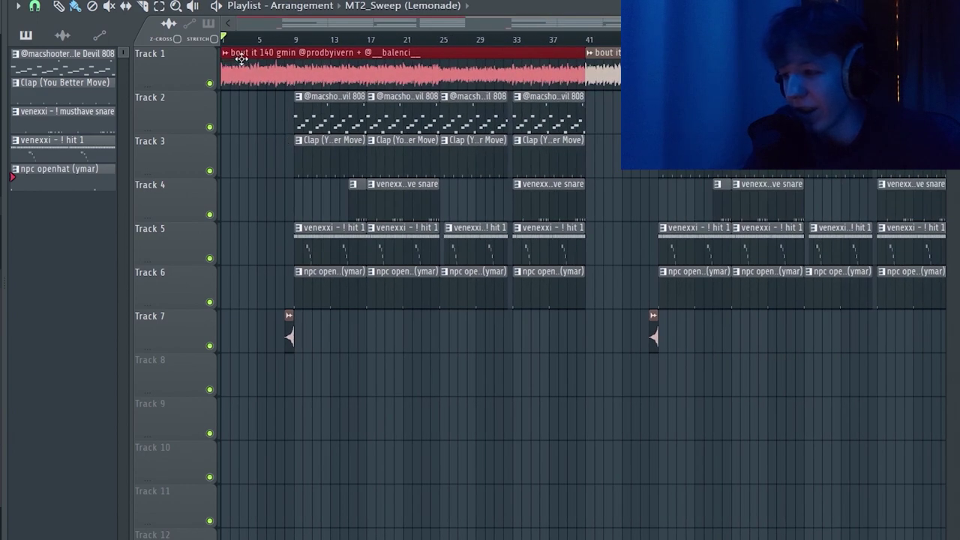
ctrl+click(240, 156)
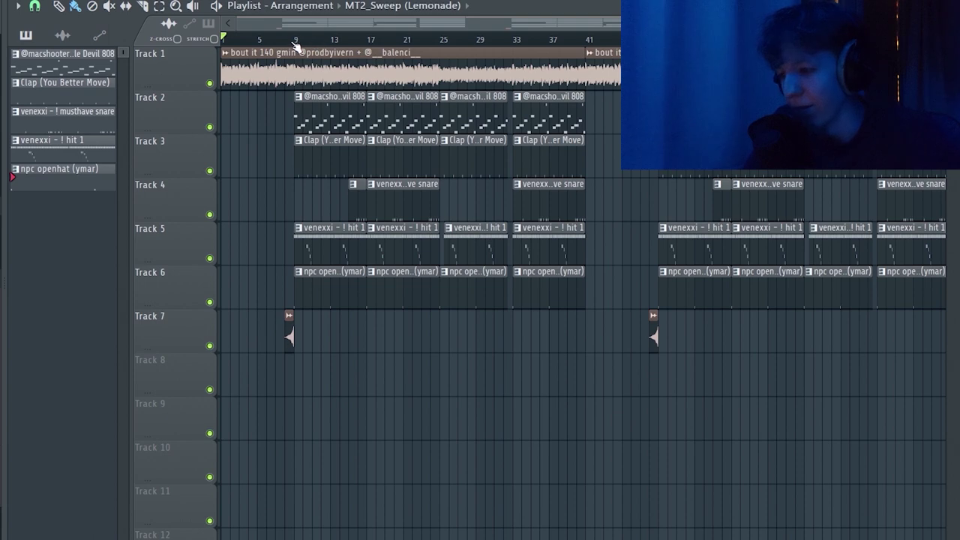
Step: Solo Track 2 and play it from bar 9 while viewing the Treble Devil 808 pattern's notes
right_click(210, 127)
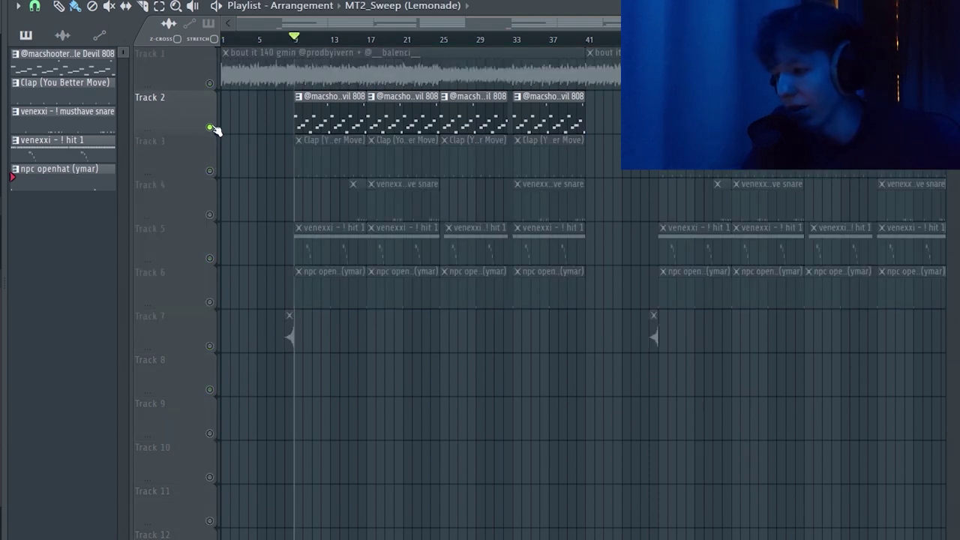
double_click(324, 126)
key(space)
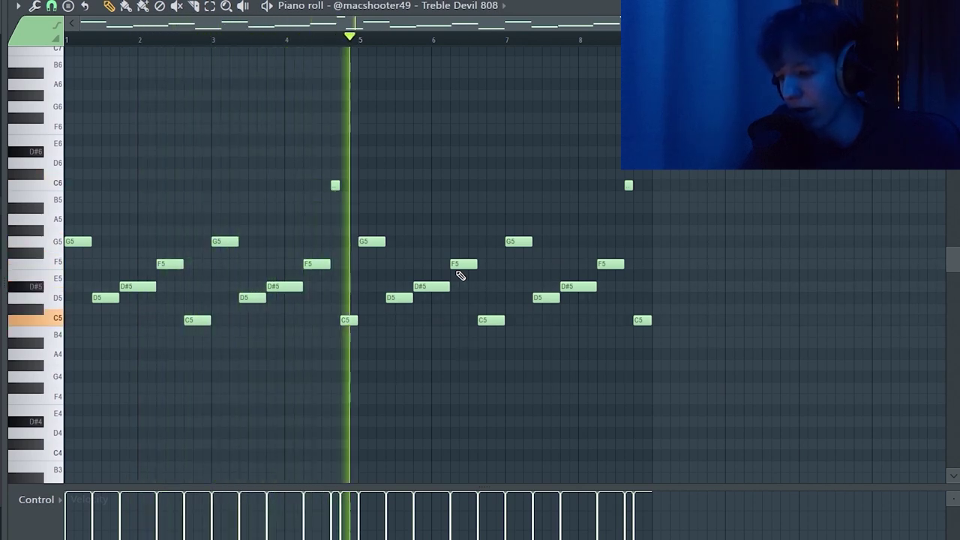
key(space)
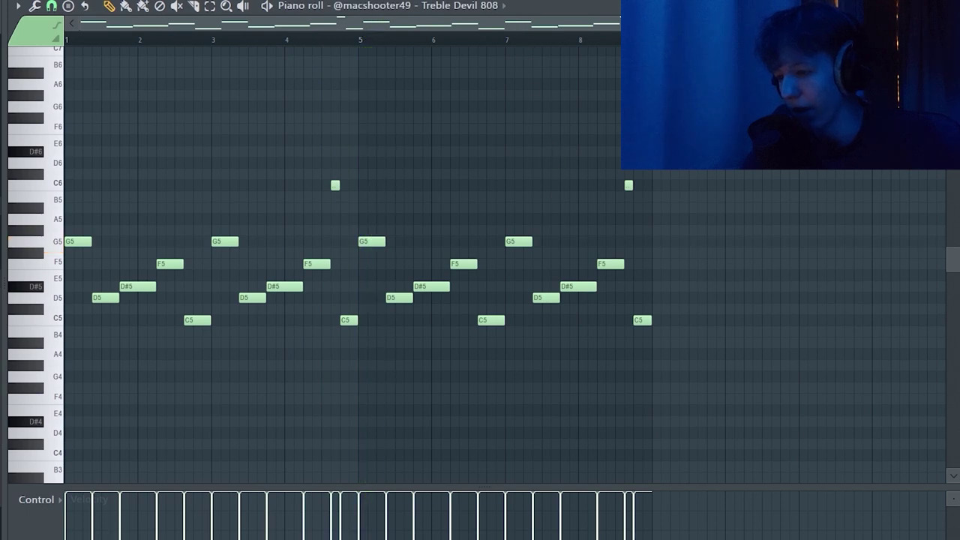
Step: Unmute the melody on Track 1 and the clap on Track 3, and review the Clap (You Better Move) pattern's notes
key(F5)
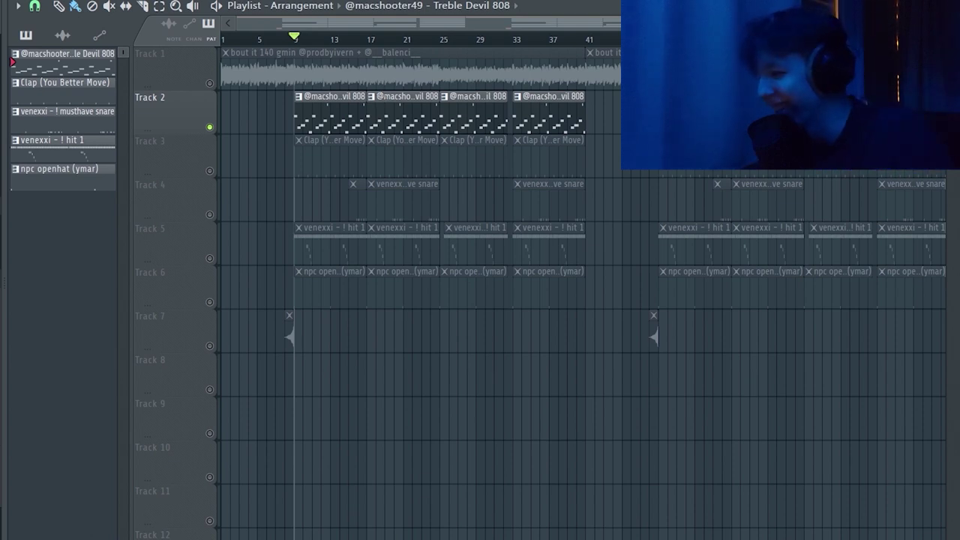
click(214, 82)
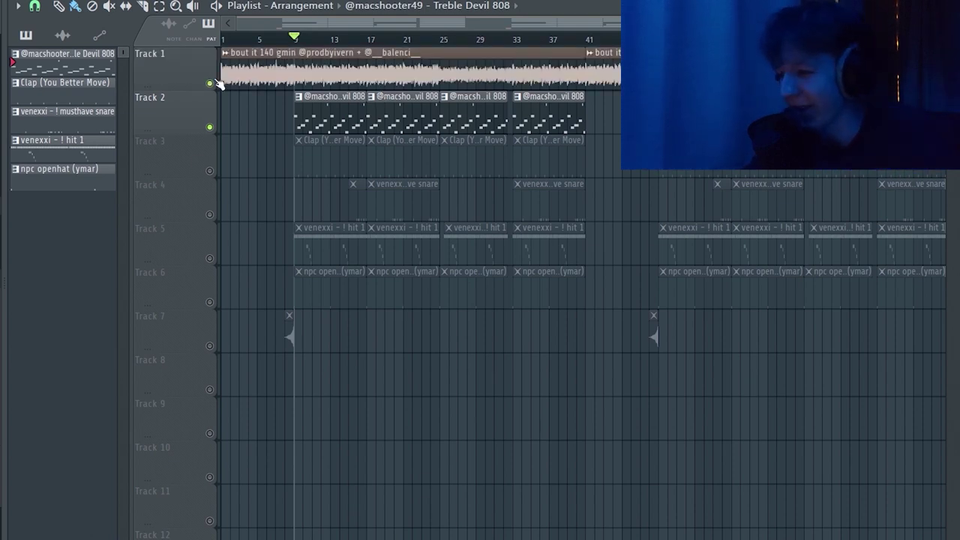
click(210, 170)
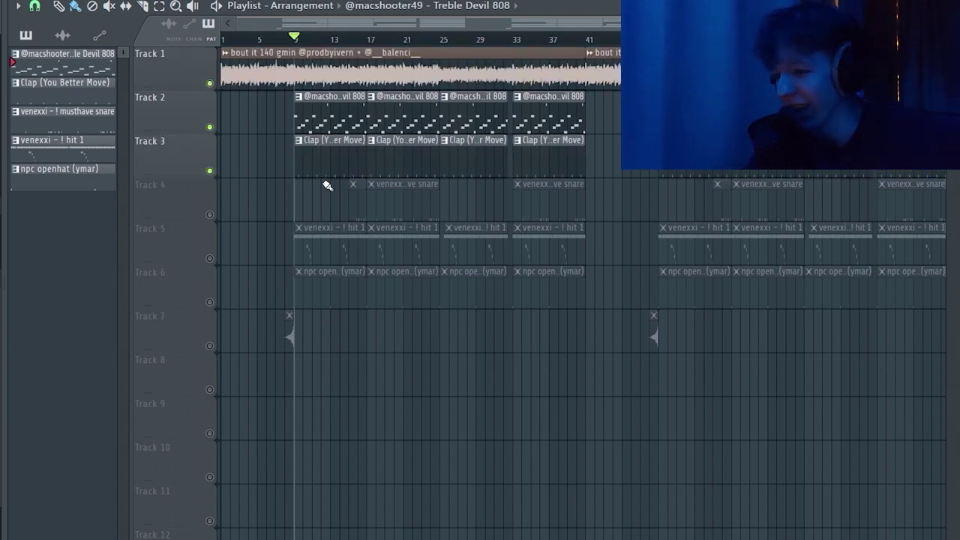
double_click(355, 159)
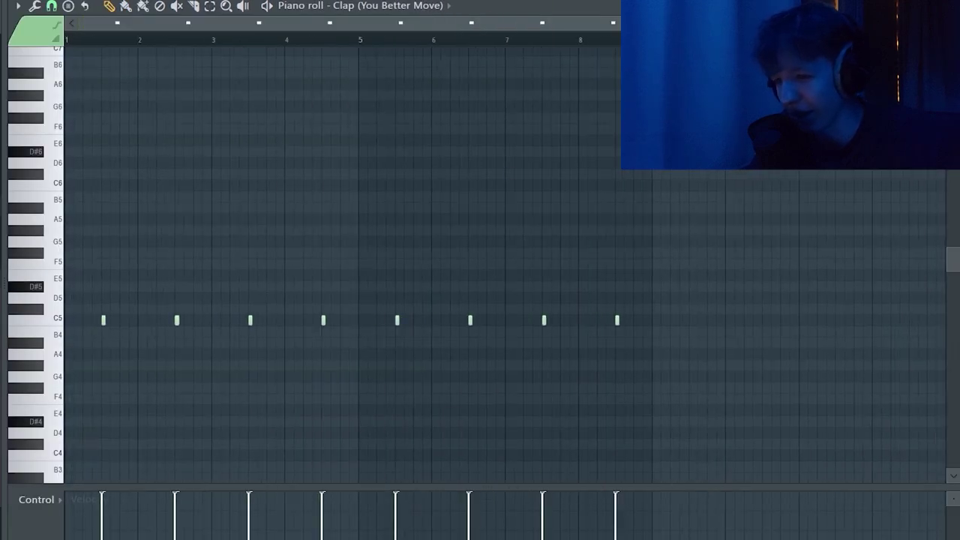
key(Escape)
Step: Unmute Track 4 and play from bar 17 while viewing the musthave snare pattern's notes
click(210, 214)
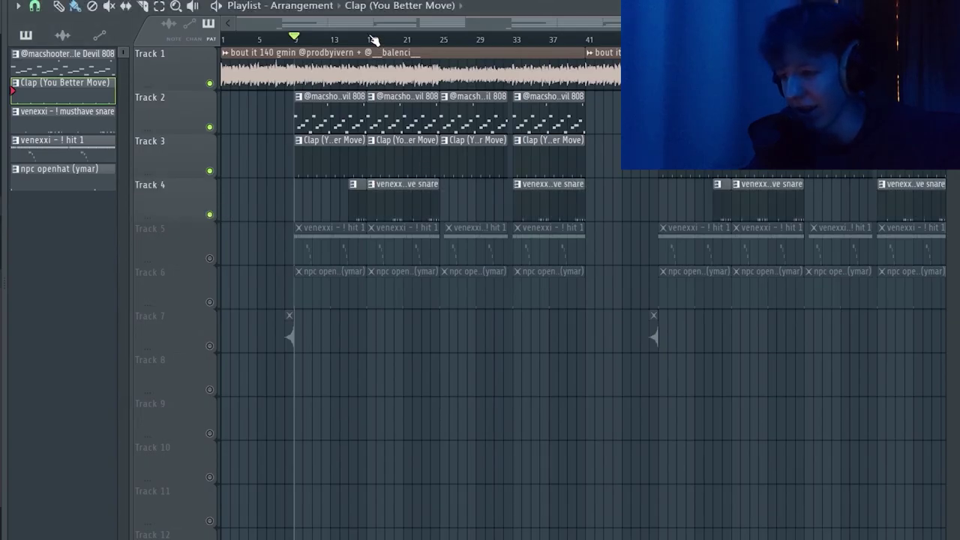
double_click(411, 209)
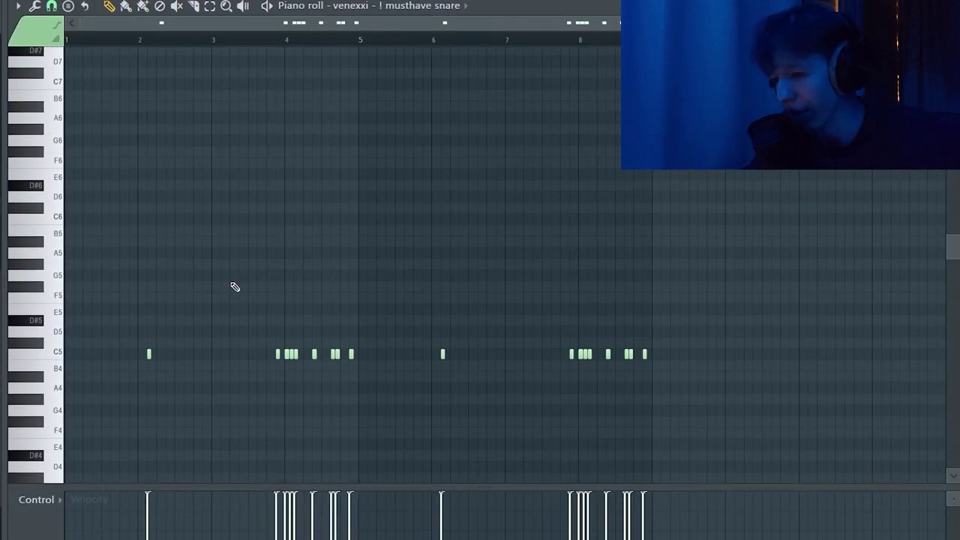
key(space)
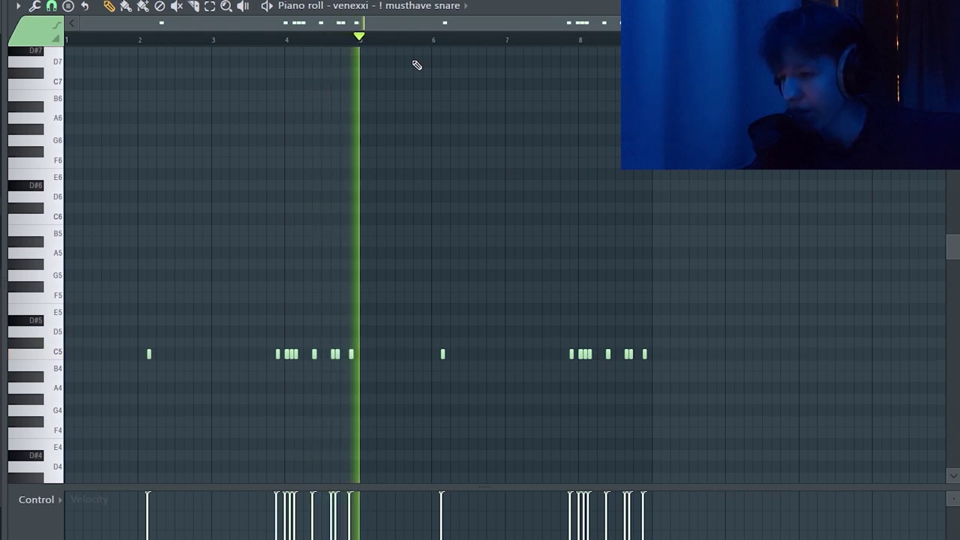
key(space)
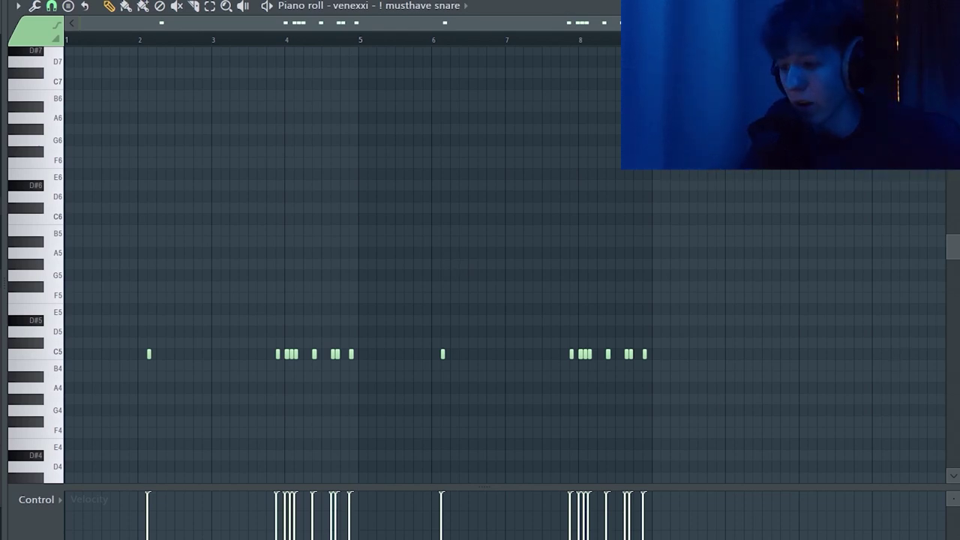
key(Escape)
Step: Unmute Track 5, play the arrangement with its hit 1 hi-hat pattern, and examine that pattern's rolls and pitched-down notes up close
click(210, 259)
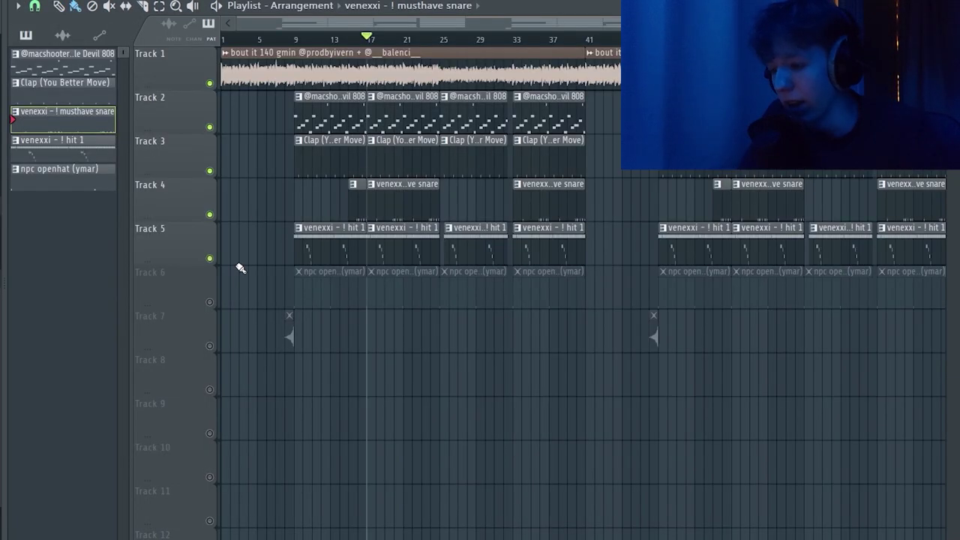
double_click(401, 240)
key(space)
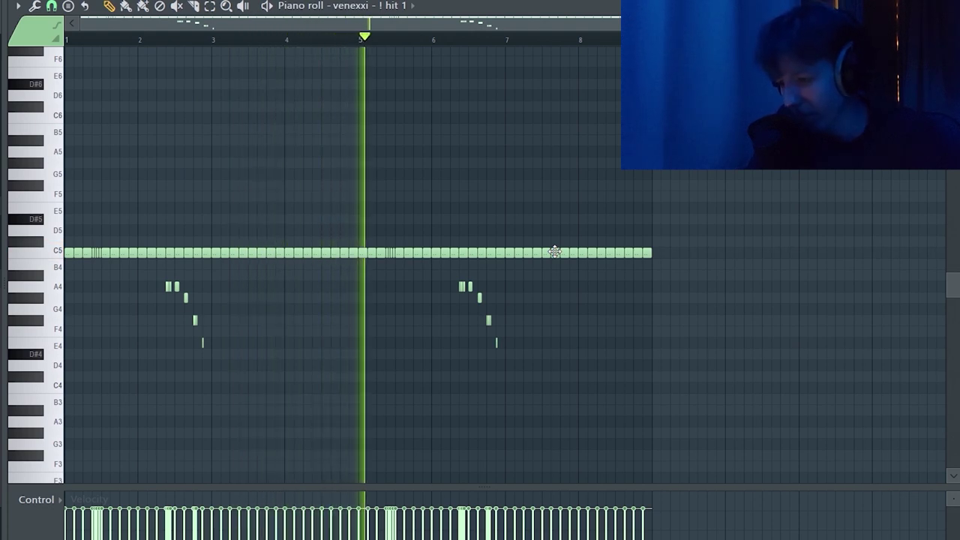
key(space)
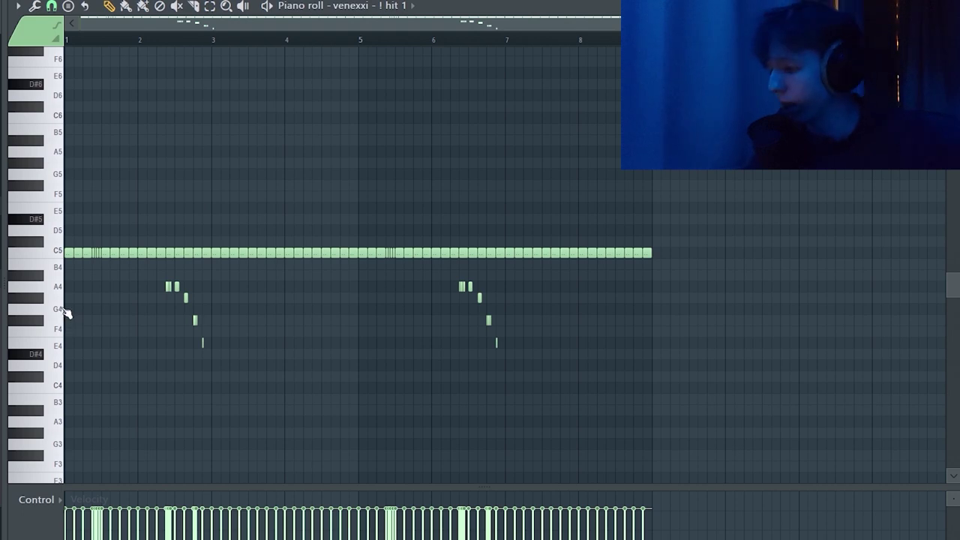
scroll(65, 307, up, 4)
scroll(107, 245, down, 4)
scroll(83, 254, up, 4)
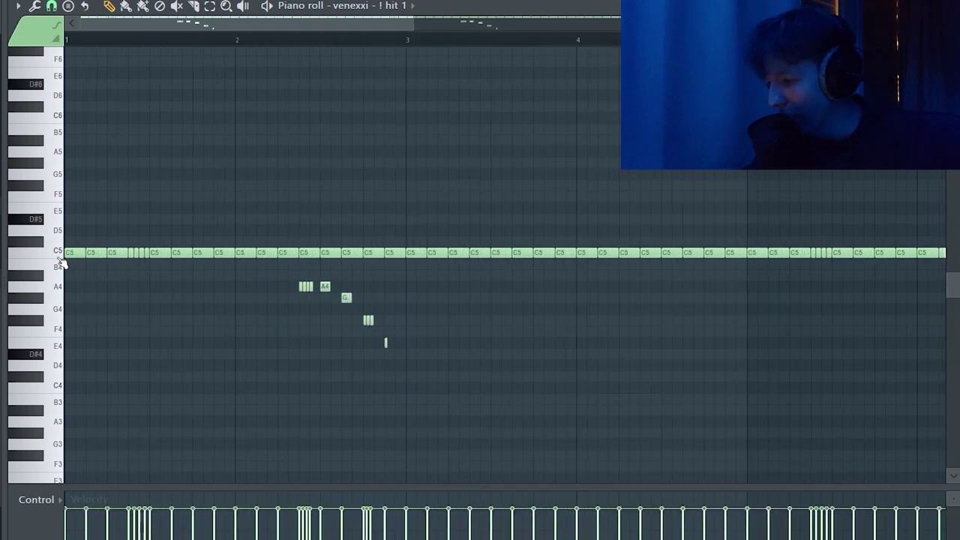
Step: Select the pitched-down hi-hat notes in bar 2 of the hit 1 pattern to examine them up close
scroll(62, 262, up, 2)
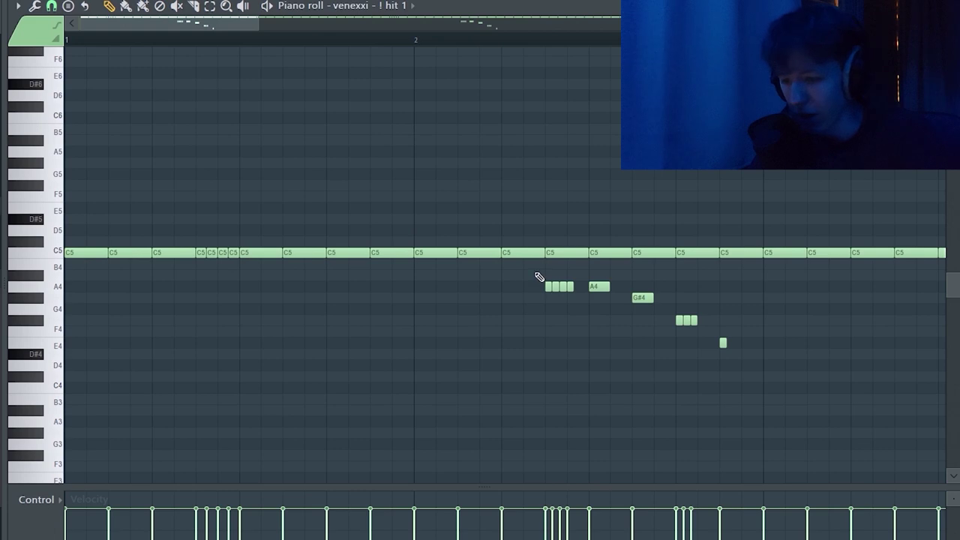
drag(518, 272, 757, 391)
drag(799, 312, 468, 371)
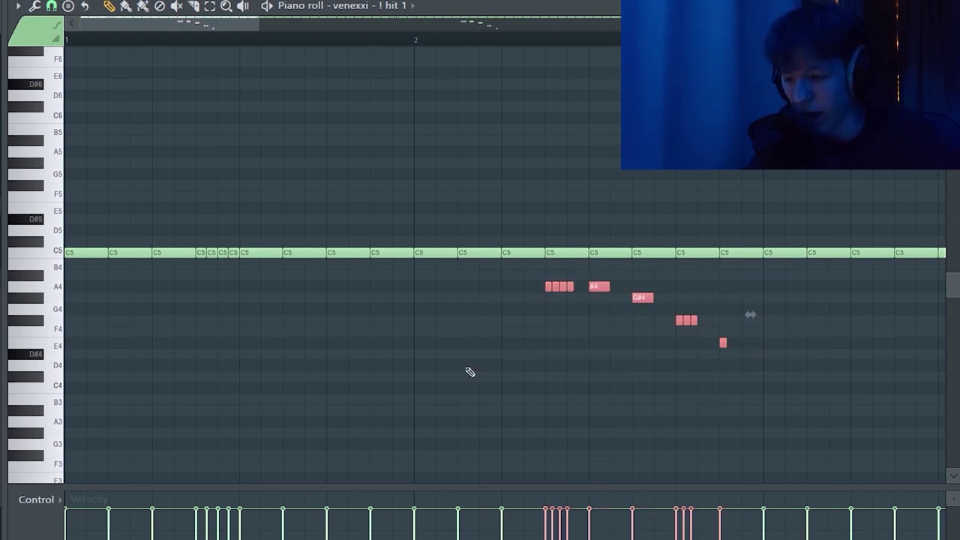
scroll(593, 312, down, 5)
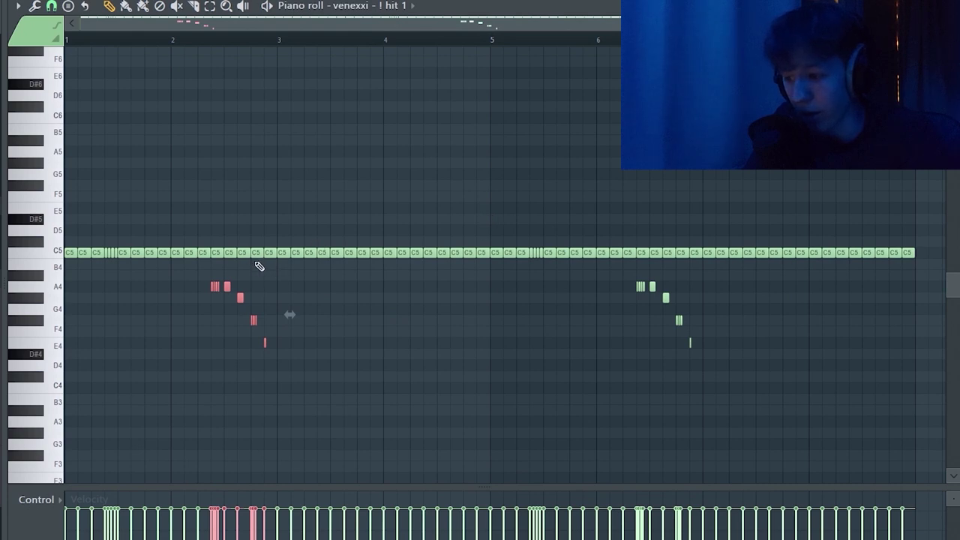
Step: Compare the hi-hat pattern's first two bars with its plain notes in bars 3 and 4 by selecting each group
drag(277, 238, 18, 363)
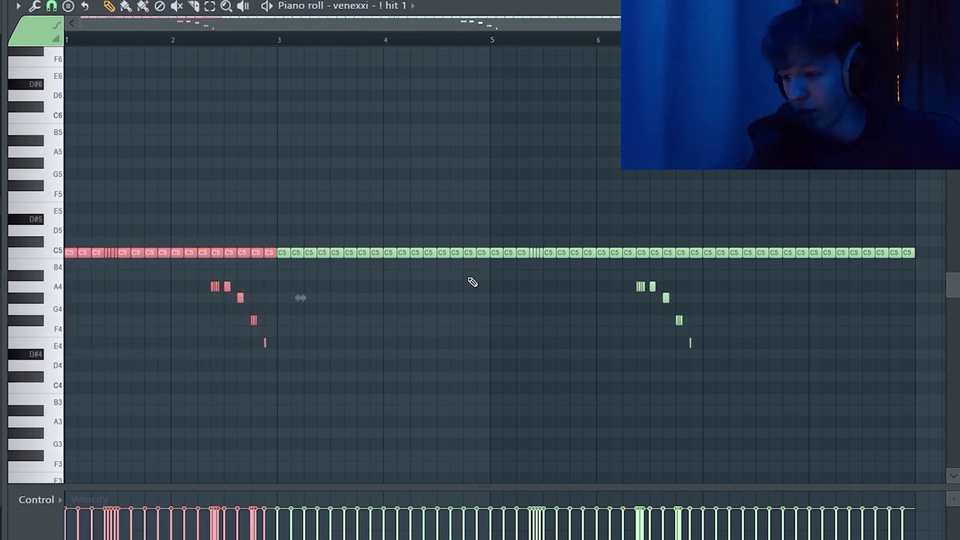
click(441, 291)
drag(285, 227, 487, 324)
right_click(380, 194)
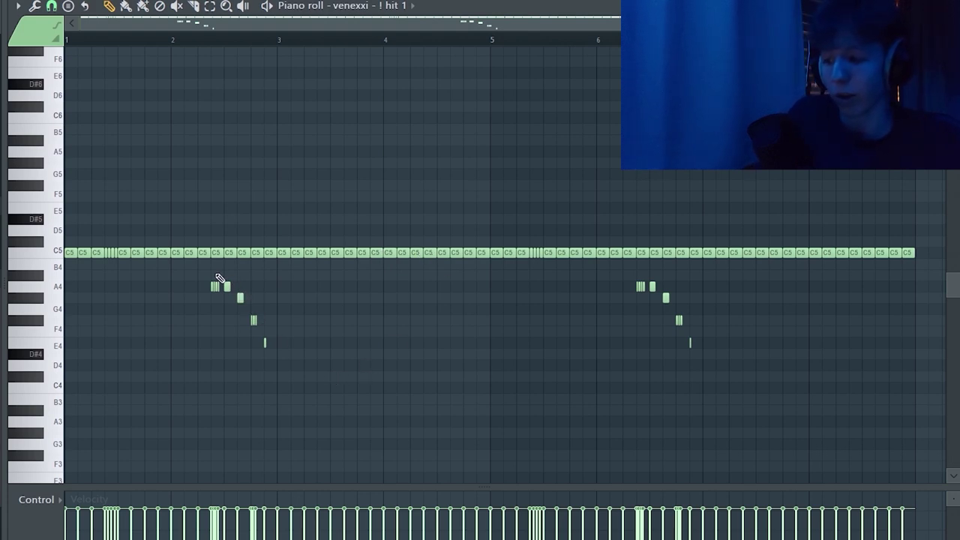
drag(200, 274, 287, 396)
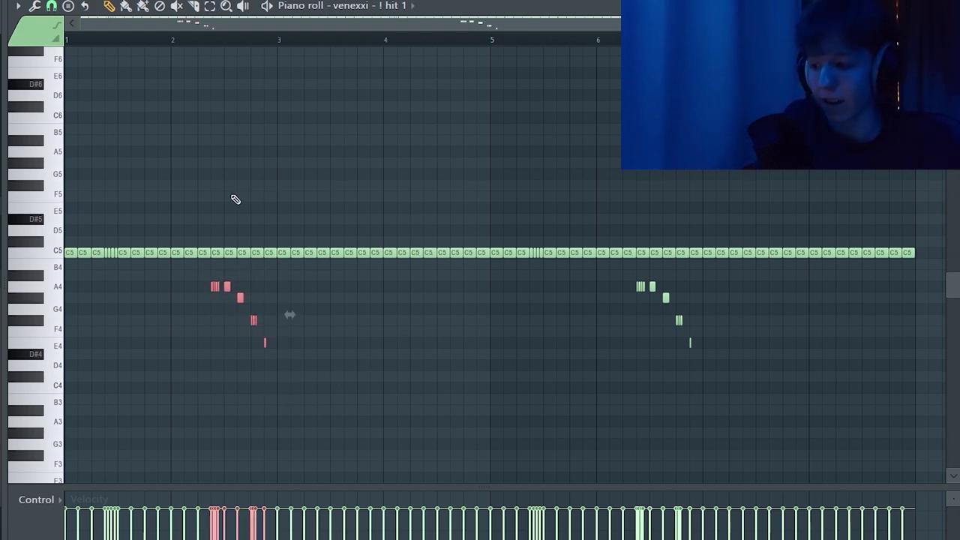
drag(287, 204, 481, 339)
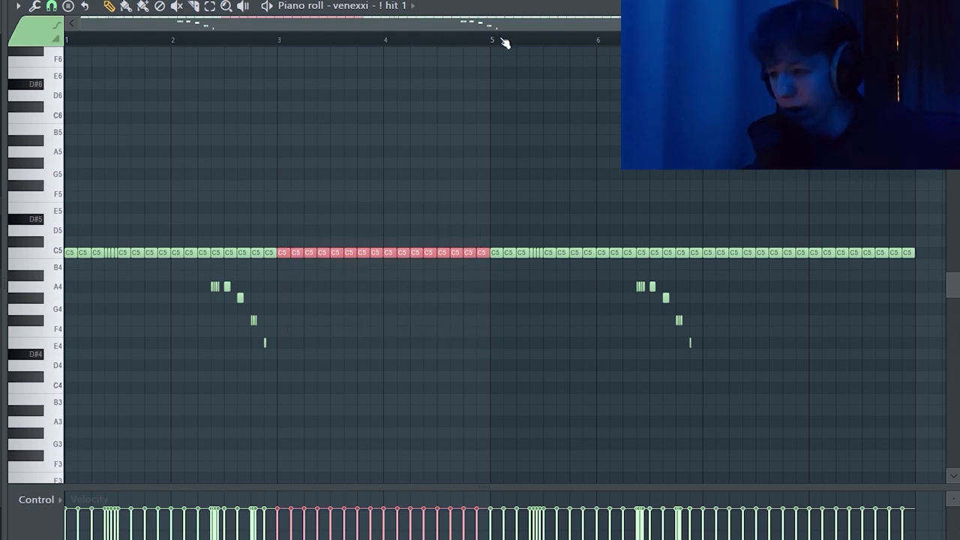
key(Escape)
Step: Unmute Track 6 in the arrangement and play its npc openhat (ymar) pattern while viewing the notes
key(F6)
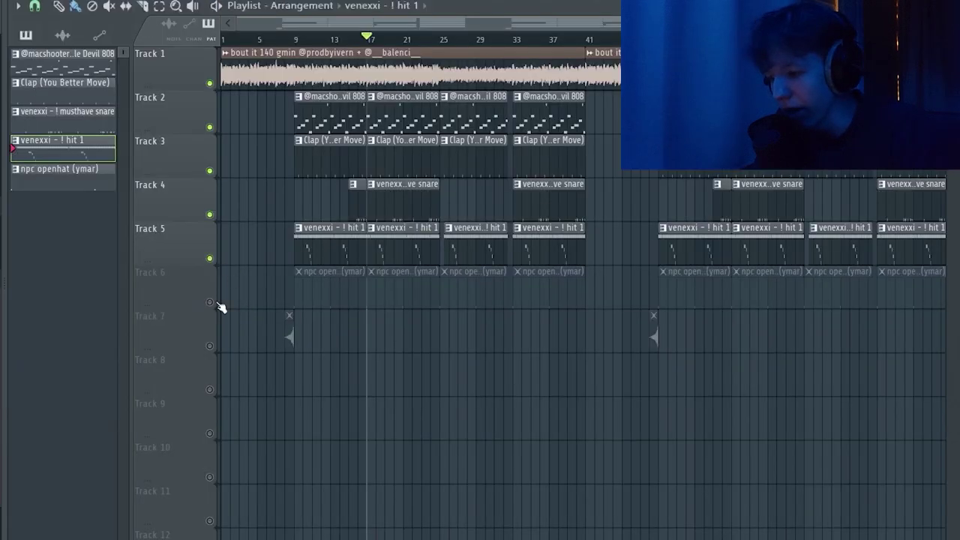
click(210, 303)
double_click(404, 279)
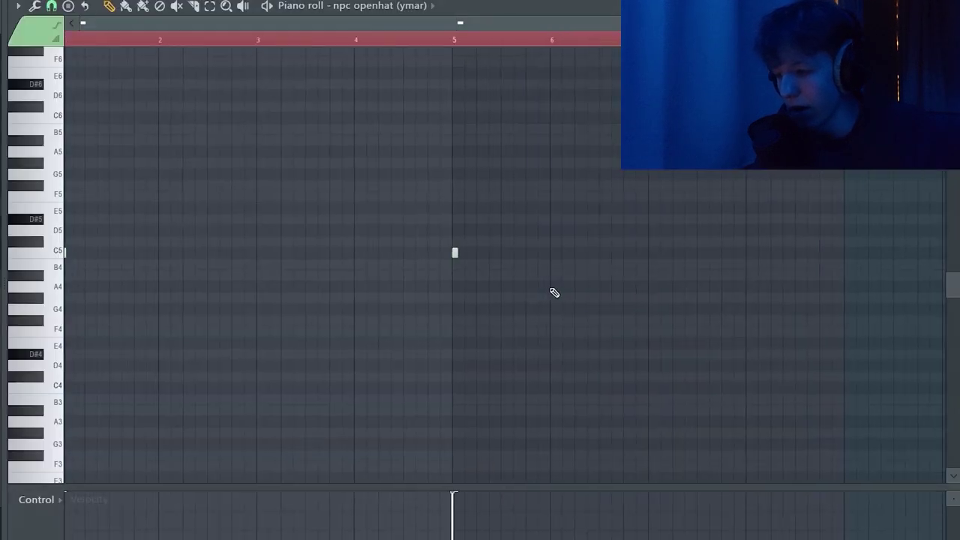
key(space)
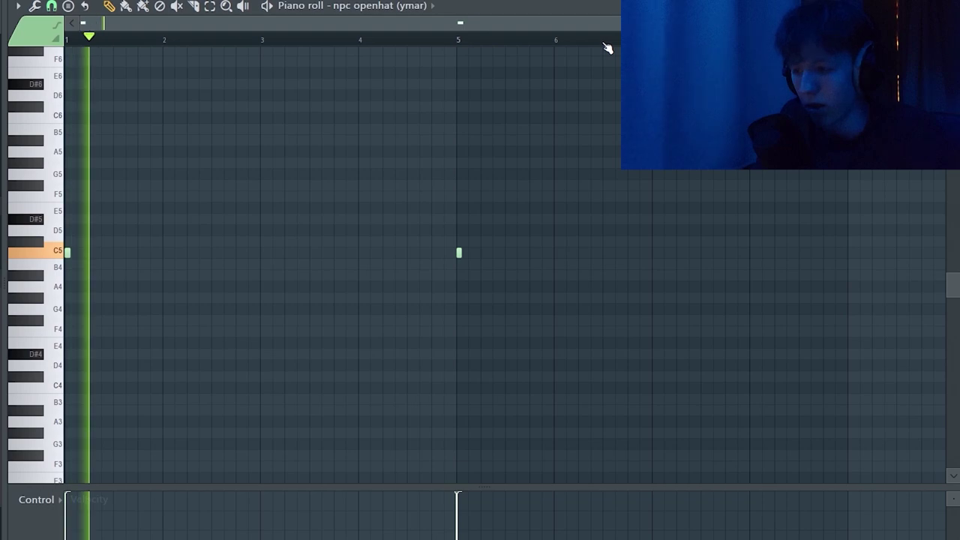
key(space)
Step: Unmute Track 7 and review the arrangement's intro in bars 1 to 9 and both halves of bars 9 to 25 by selecting them
key(F7)
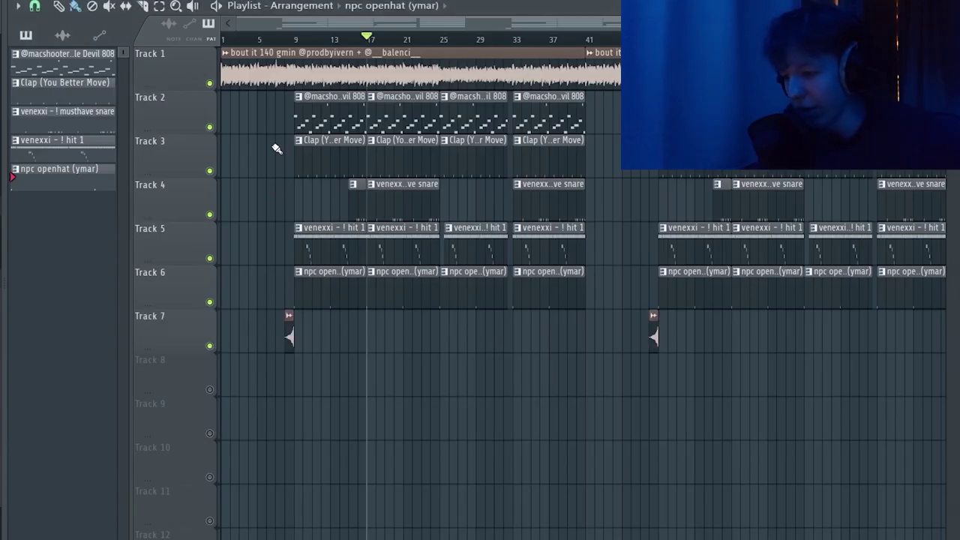
drag(295, 44, 194, 48)
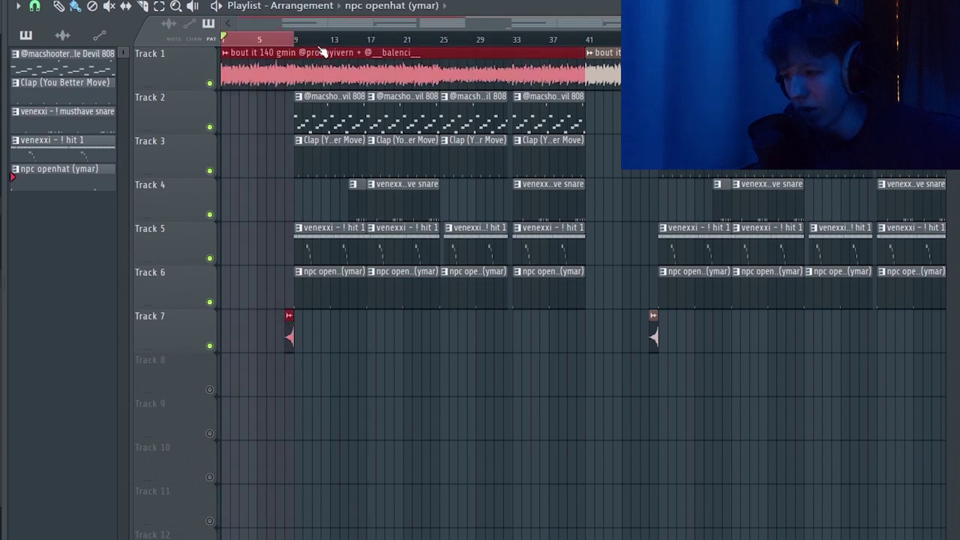
drag(299, 41, 431, 37)
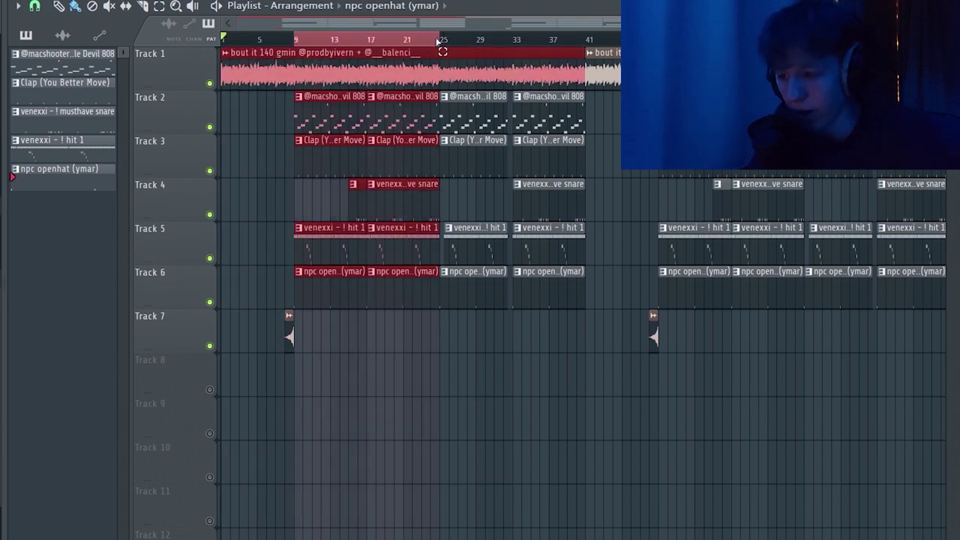
drag(332, 370, 357, 109)
scroll(315, 214, up, 2)
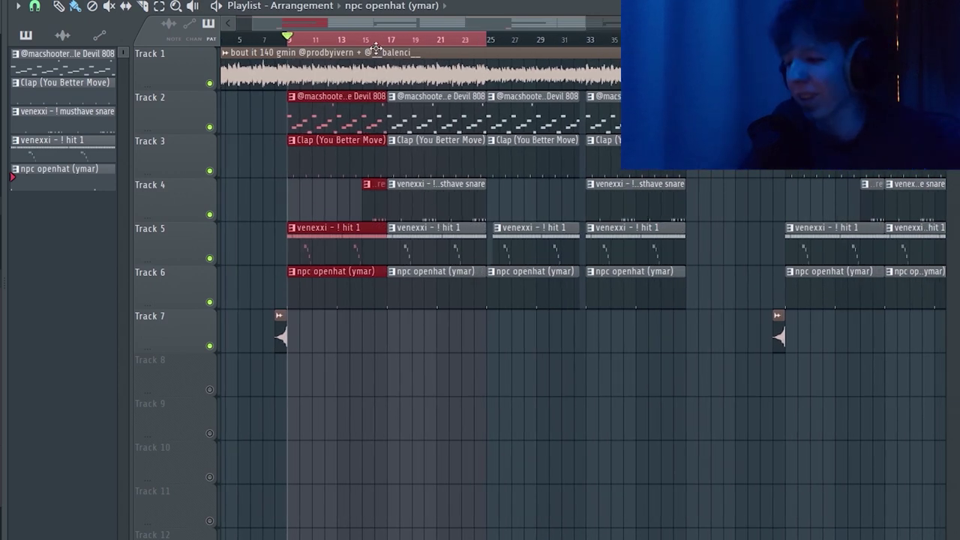
drag(471, 328, 405, 103)
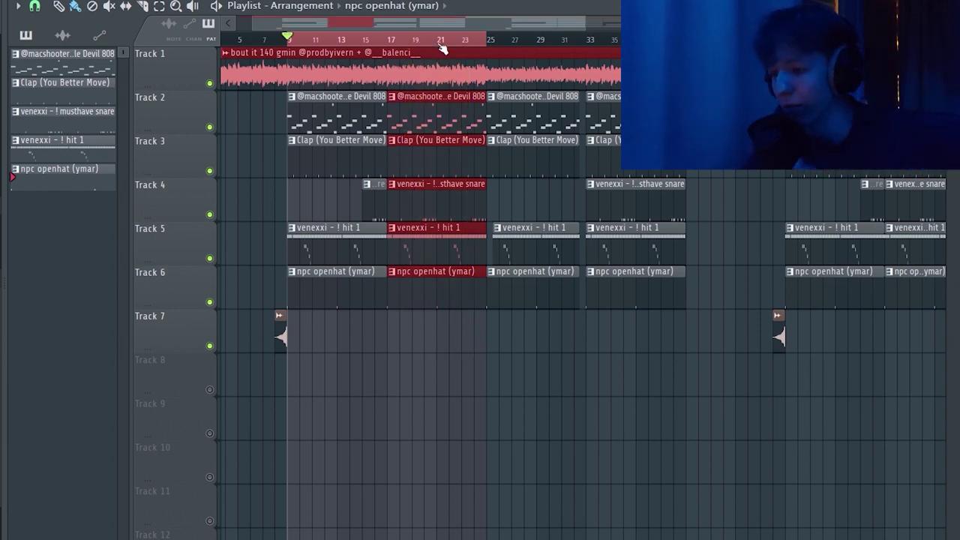
key(ctrl+d)
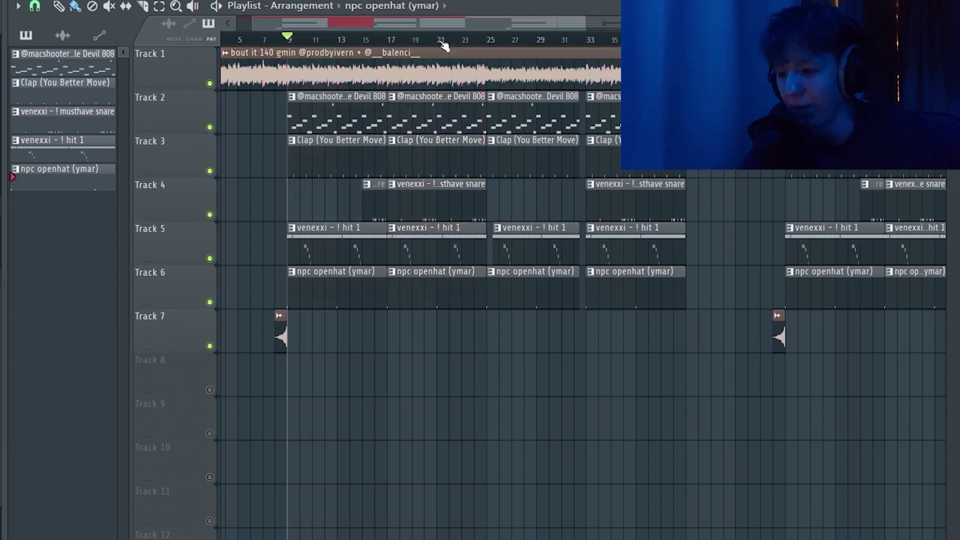
Step: Review the arrangement's bars 25 to 41, the break in bars 41 to 49, and the section starting at bar 49 by selecting each range
drag(486, 39, 622, 39)
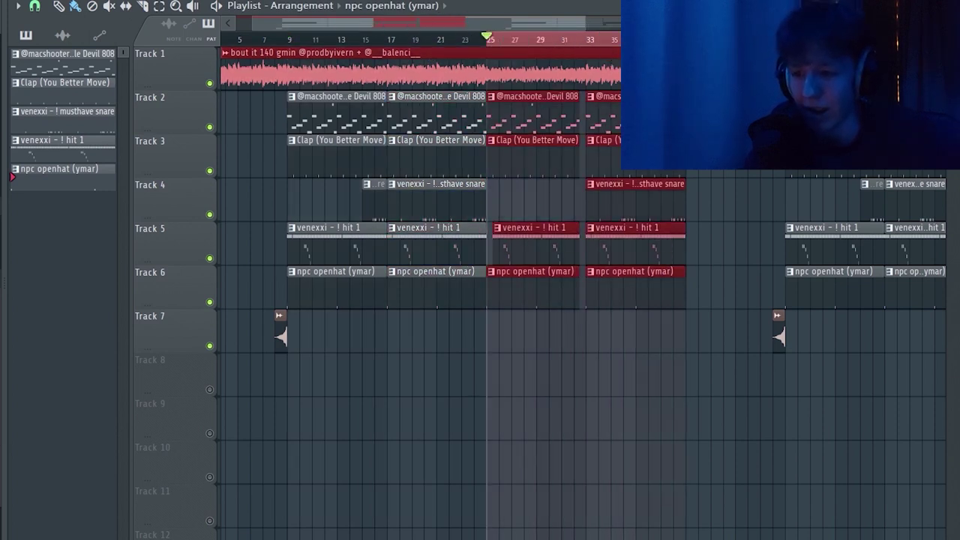
key(ctrl+d)
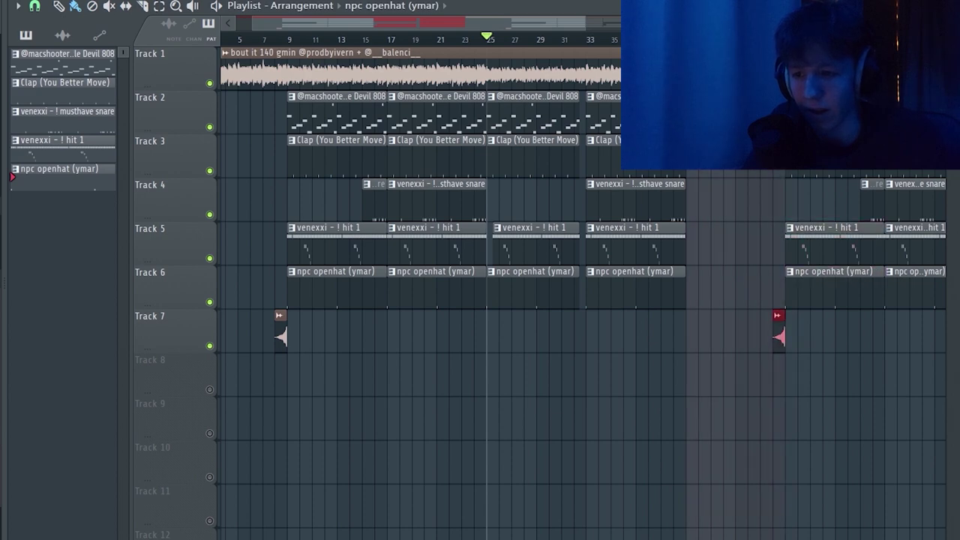
drag(785, 39, 911, 39)
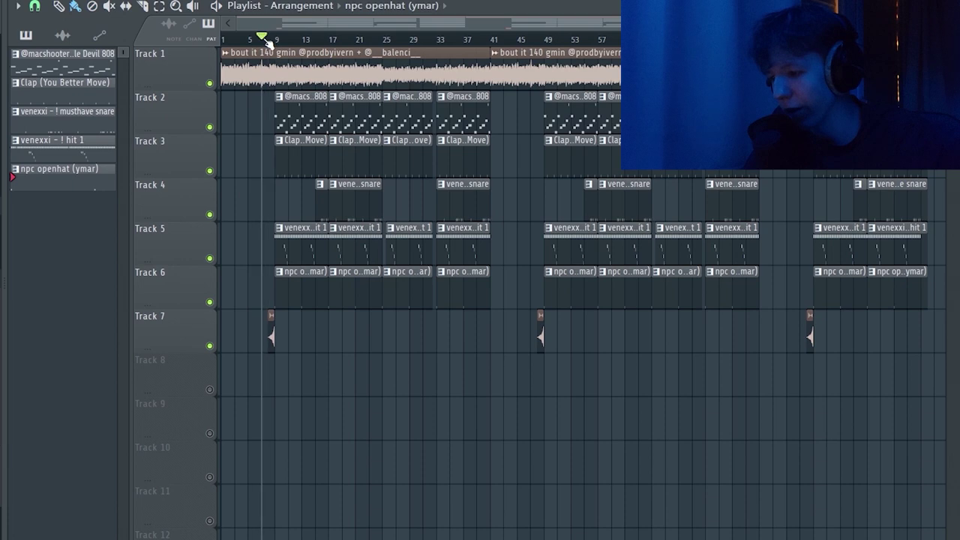
Step: Play the full arrangement from bar 7 through the entry of the drums at bar 9
scroll(311, 390, up, 4)
key(space)
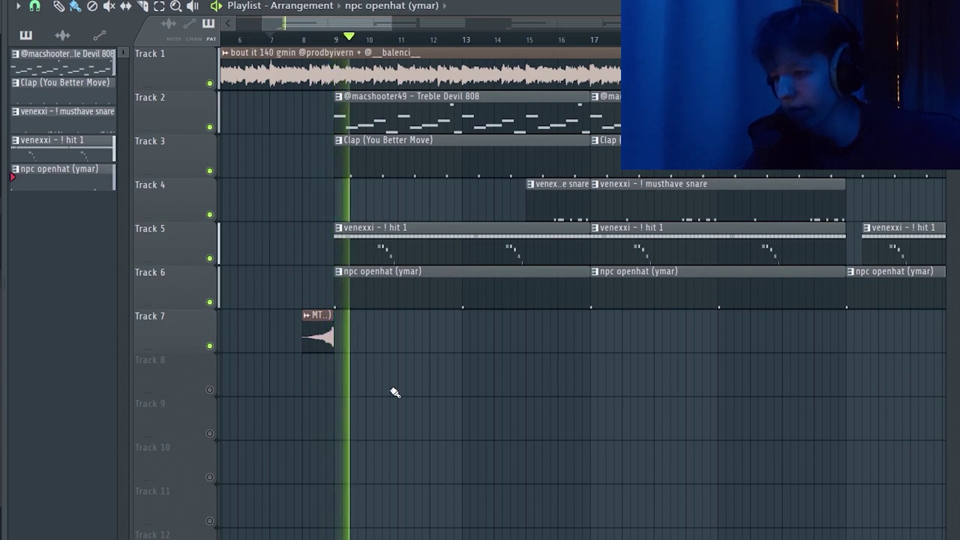
scroll(406, 392, down, 3)
scroll(405, 392, down, 1)
key(space)
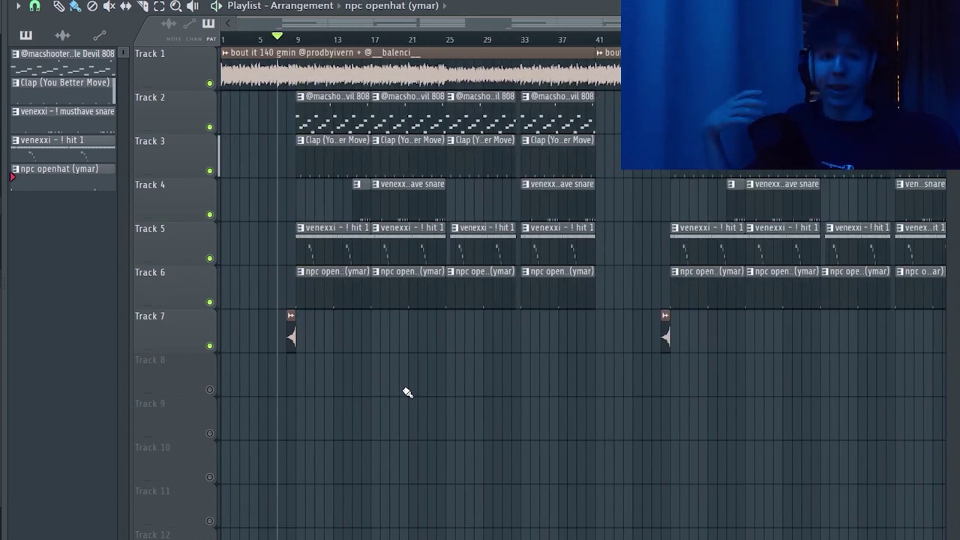